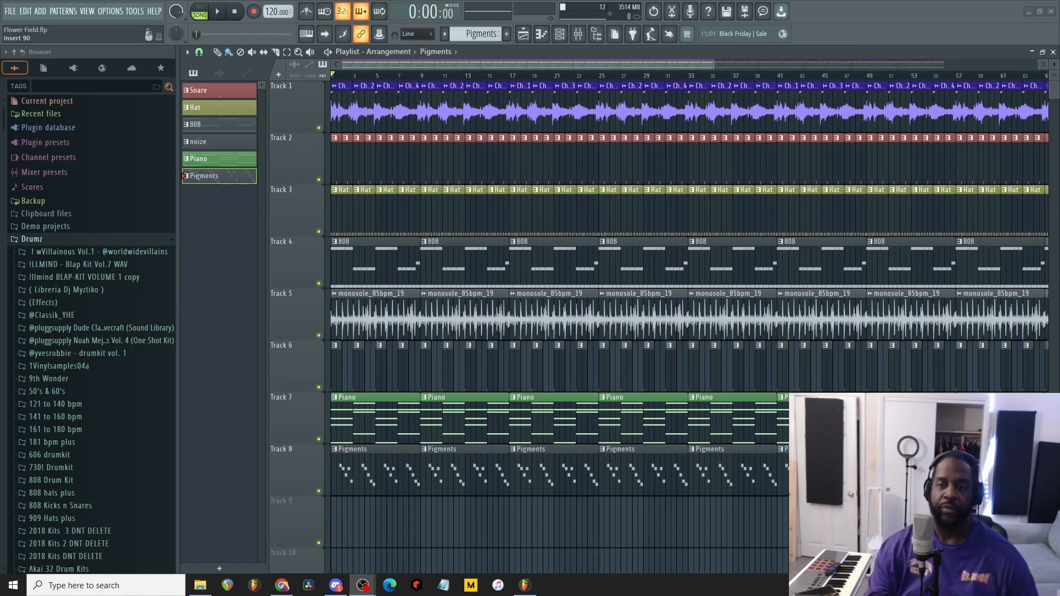
List the project's audio clips in the picker, then solo Track 1 and play back its chopped sample
mouse_move(1059, 194)
mouse_down()
mouse_move(726, 198)
mouse_move(1059, 194)
mouse_up()
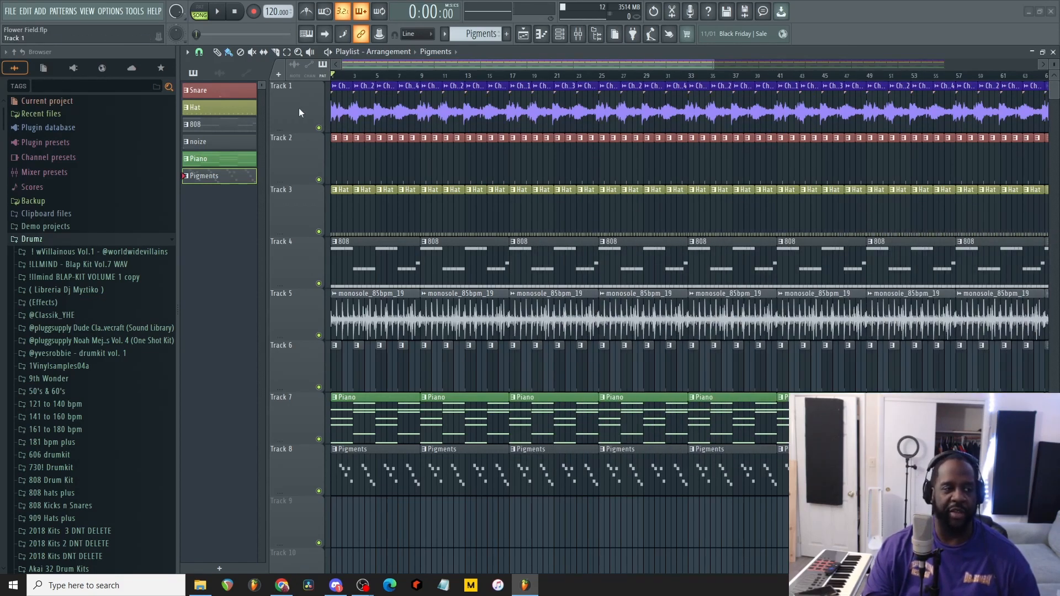
click(219, 74)
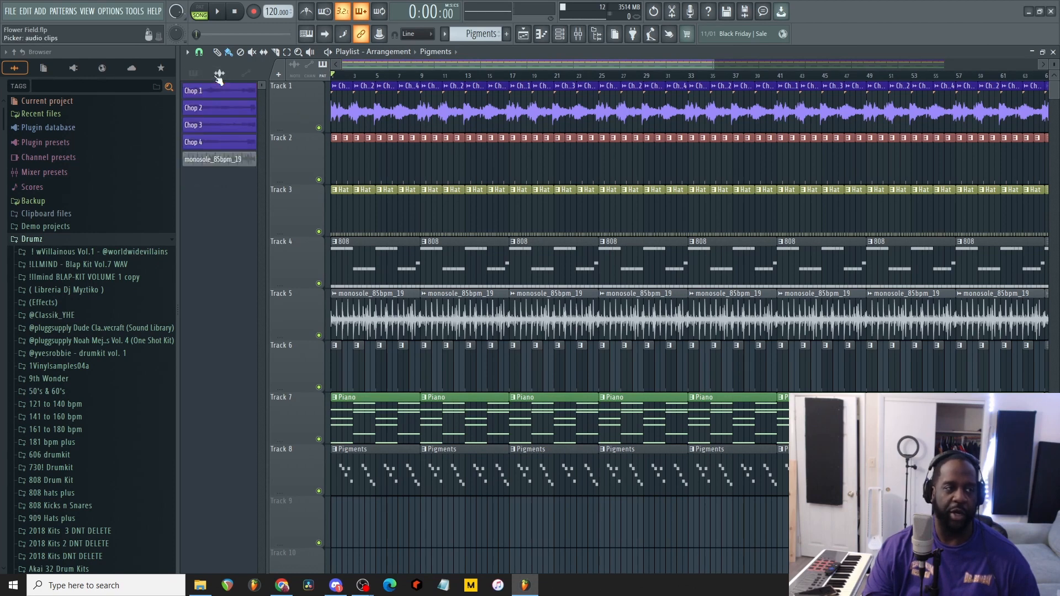
ctrl+click(319, 128)
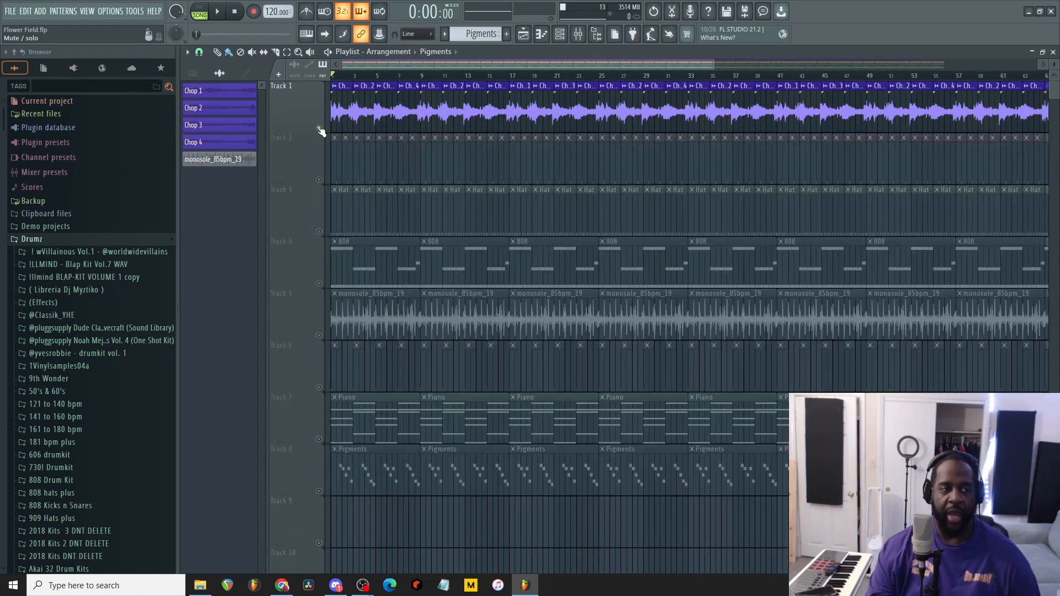
key(space)
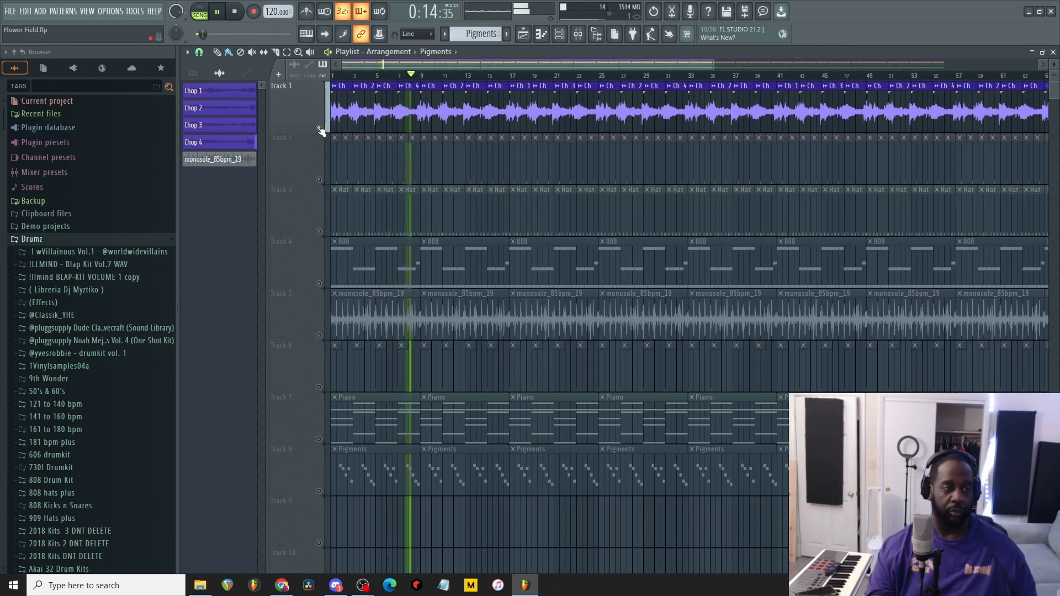
key(space)
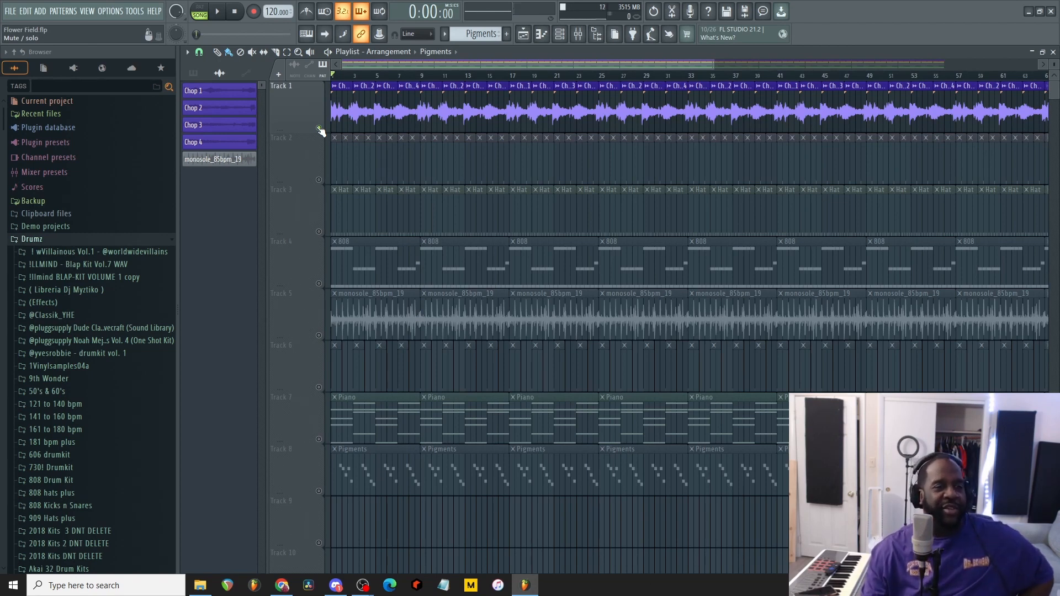
Solo Track 5 in the playlist and play back the monosole_85bpm_19 drum loop
drag(714, 67, 460, 83)
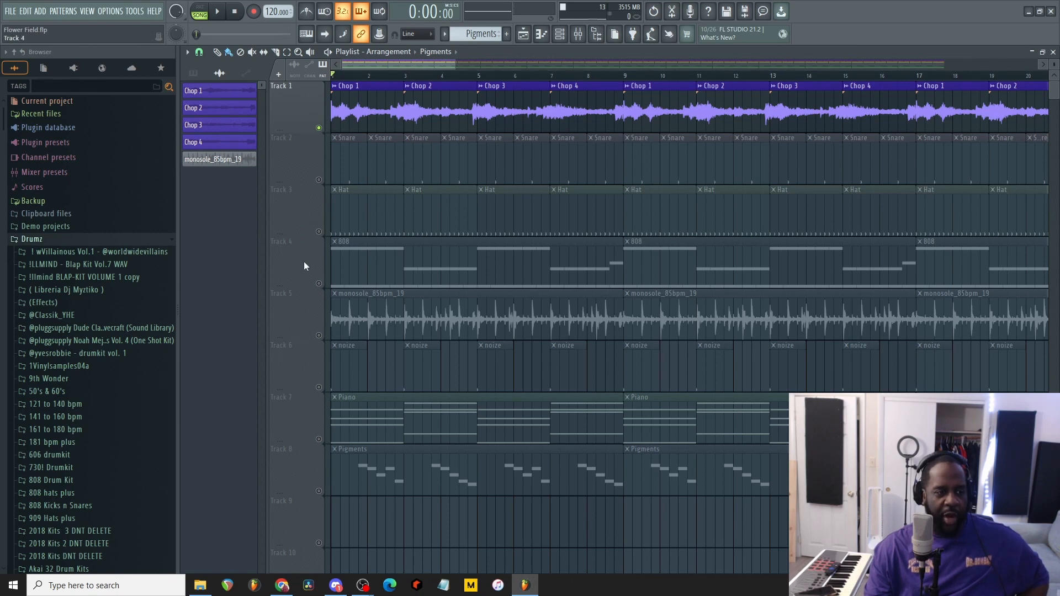
right_click(319, 336)
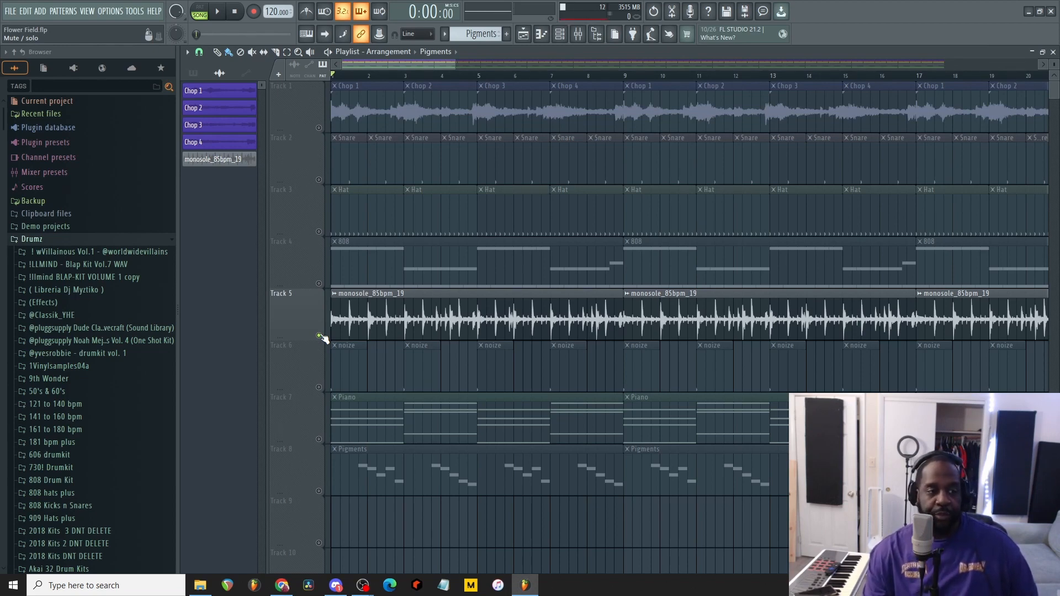
key(space)
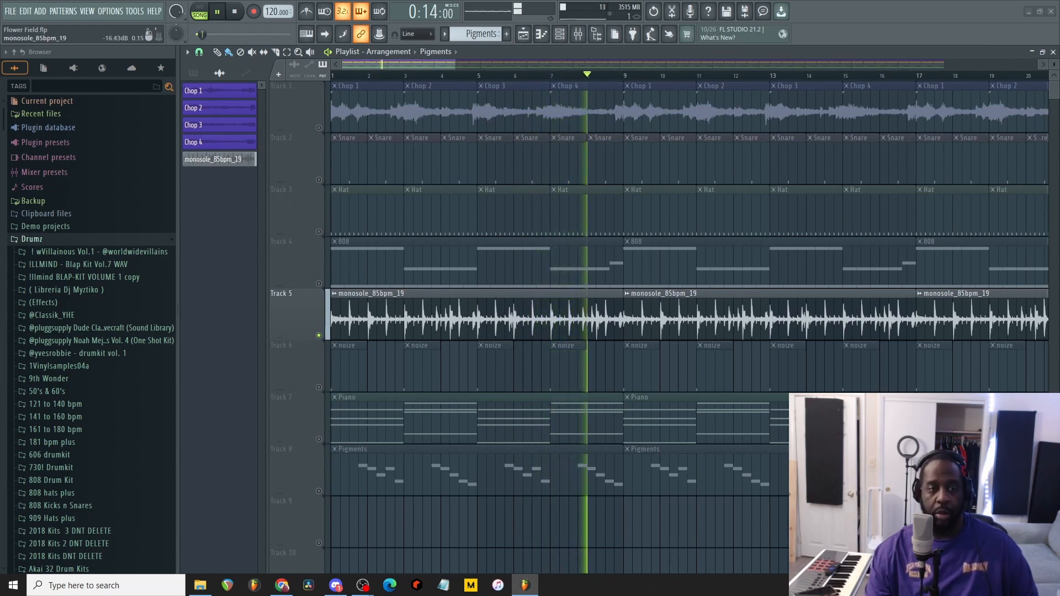
key(space)
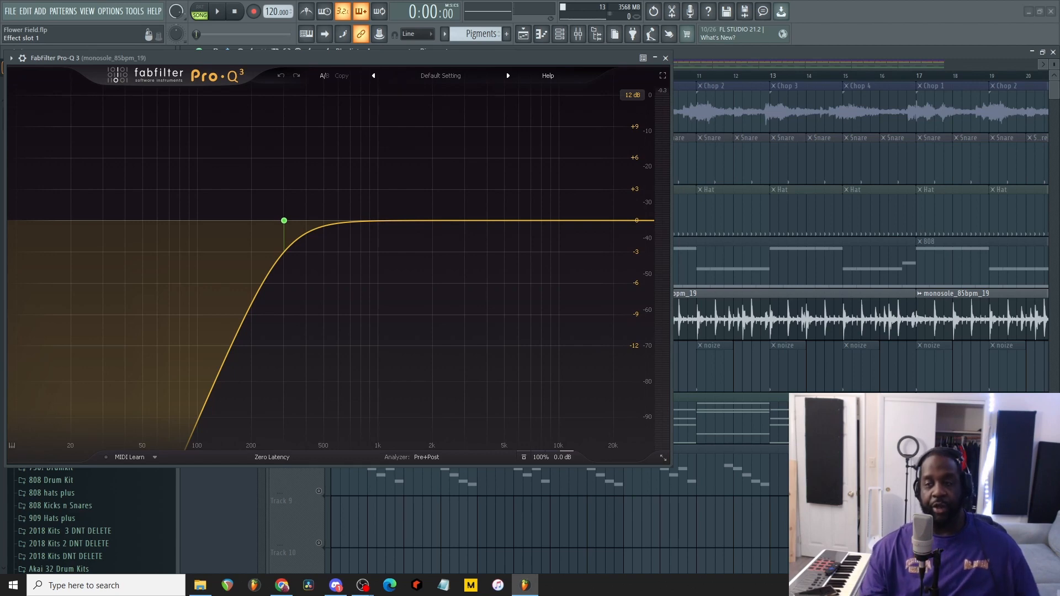
Close the loop's Pro-Q 3 equalizer, audition the loop with Vulf Compressor shown, and close the compressor
key(Escape)
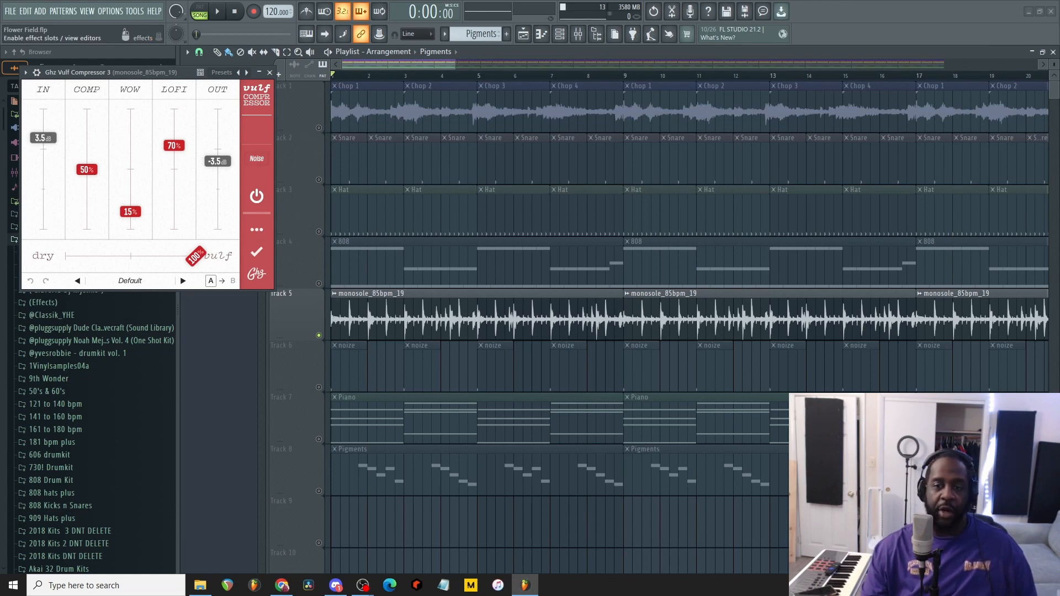
key(space)
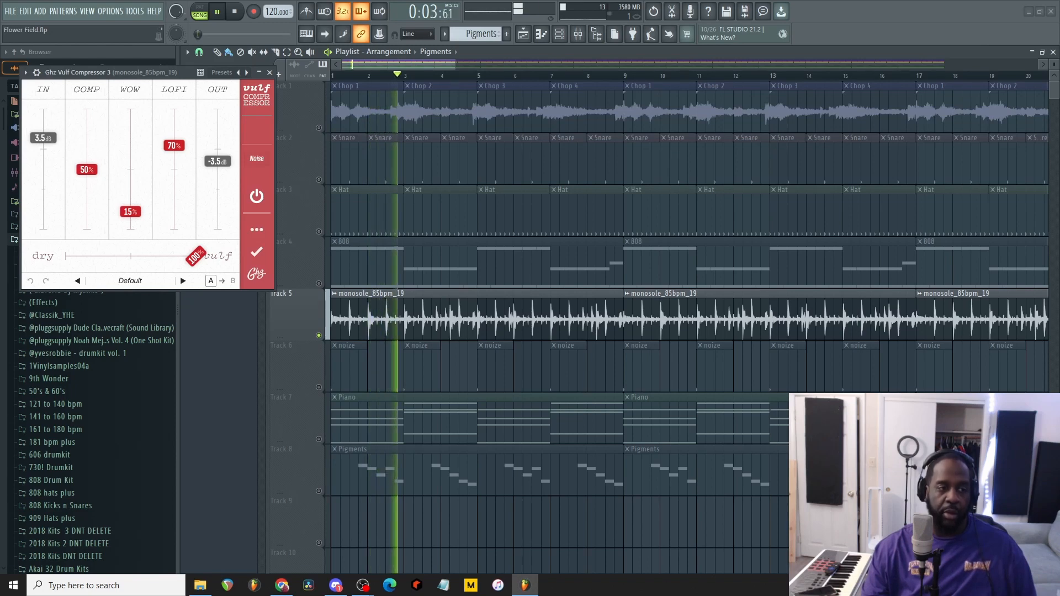
key(space)
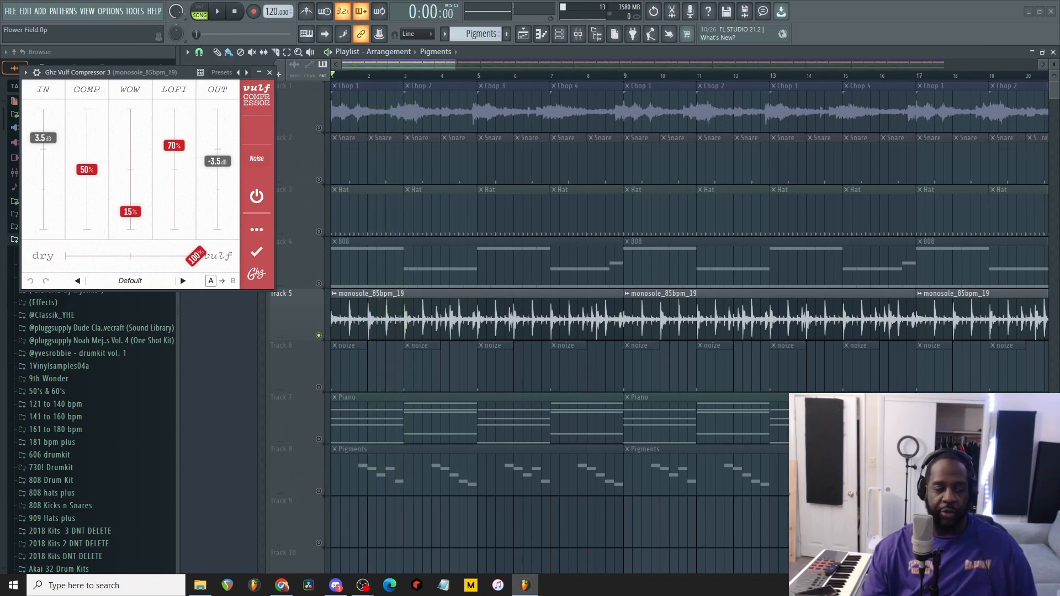
key(space)
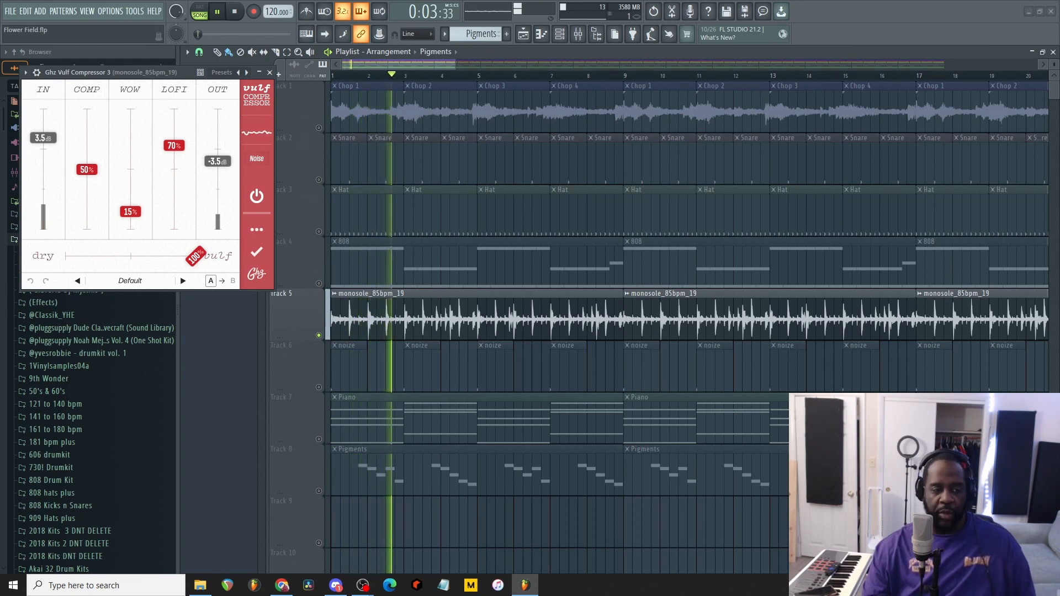
key(space)
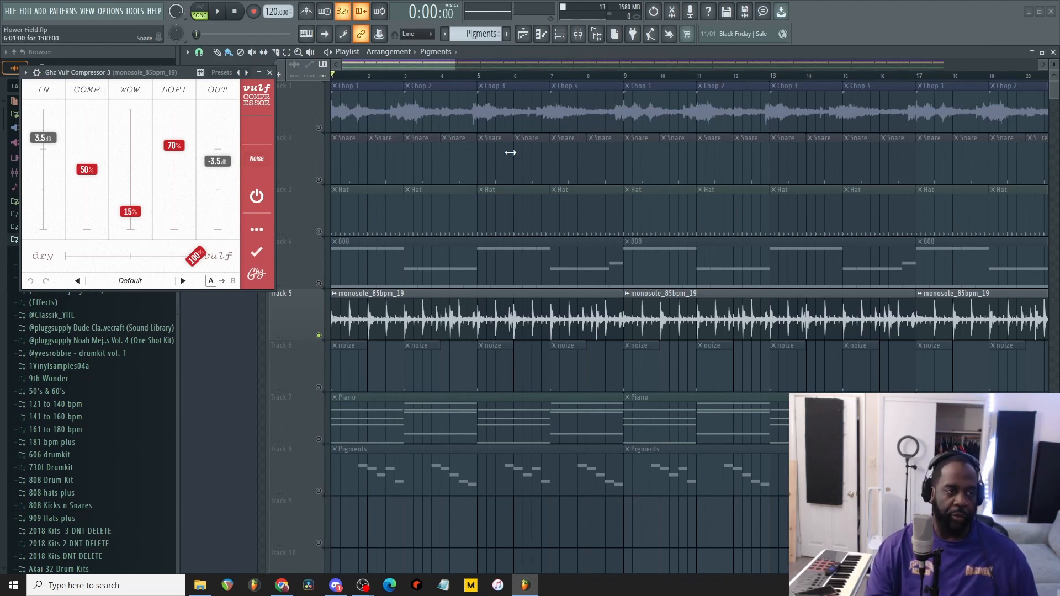
click(270, 72)
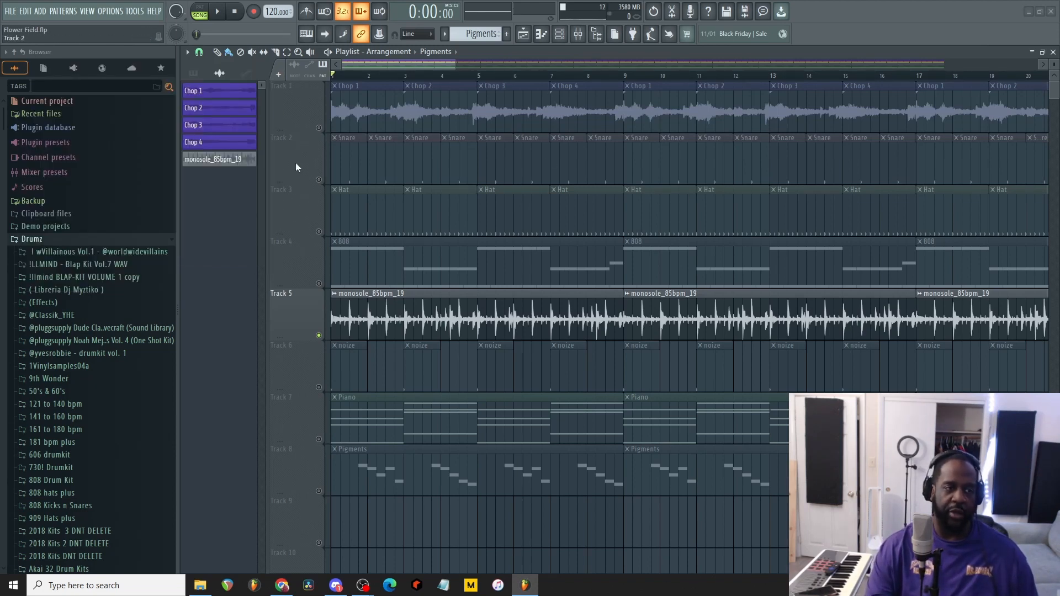
Solo Track 2 and play back the Snare pattern
click(320, 181)
key(space)
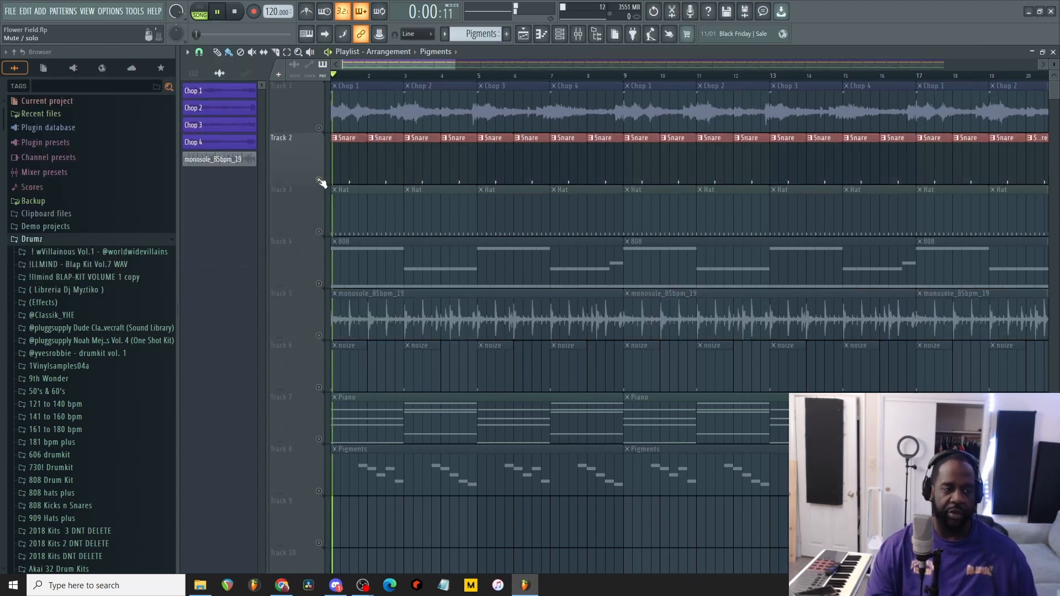
key(space)
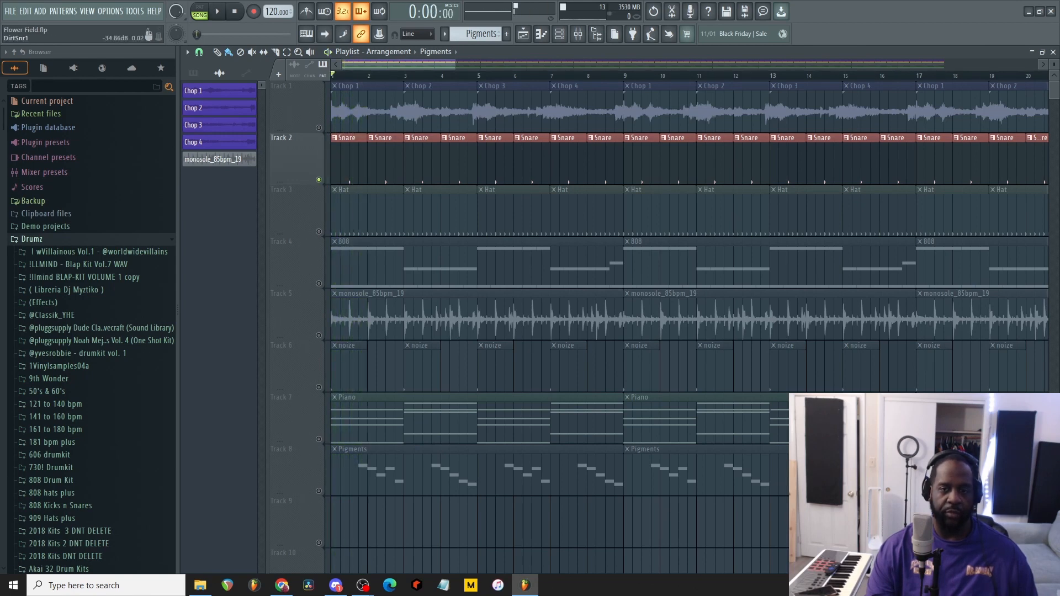
key(space)
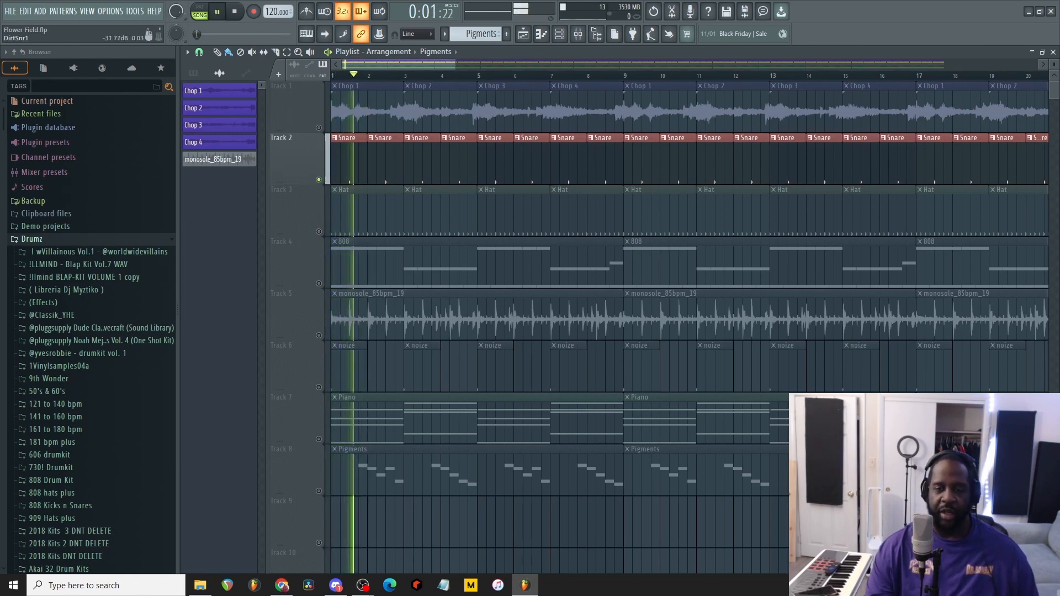
key(space)
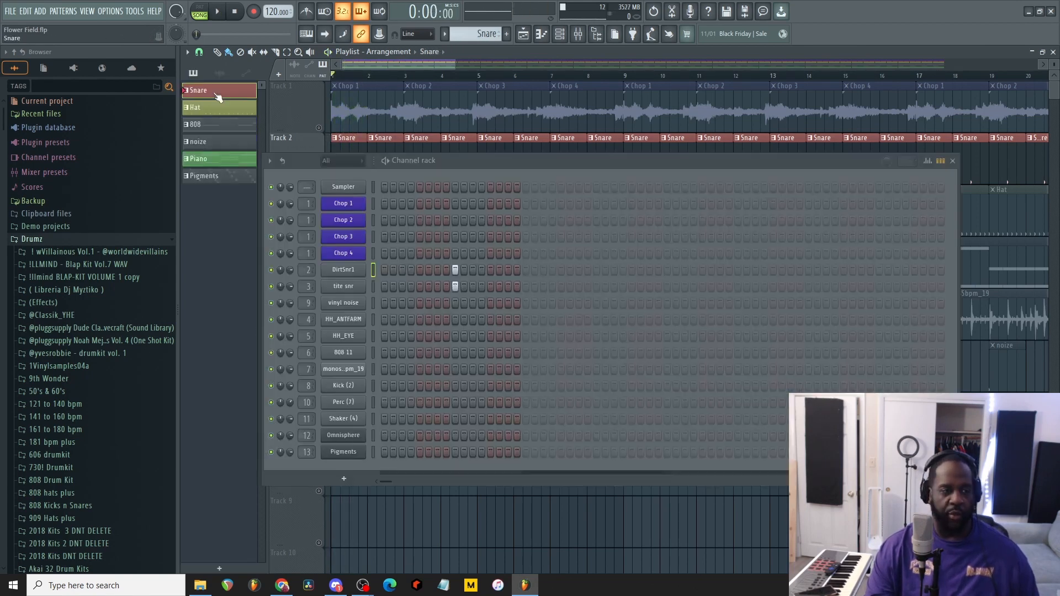
Check the source folders of the DirtSnr1 and tite snr samples without loading anything, and close the Channel rack
right_click(356, 270)
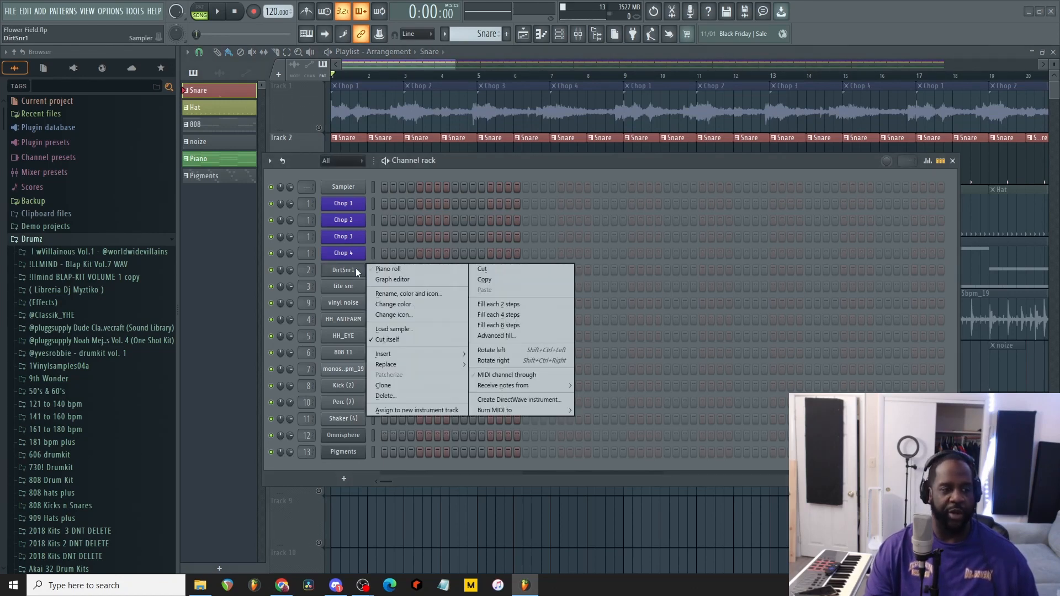
click(418, 330)
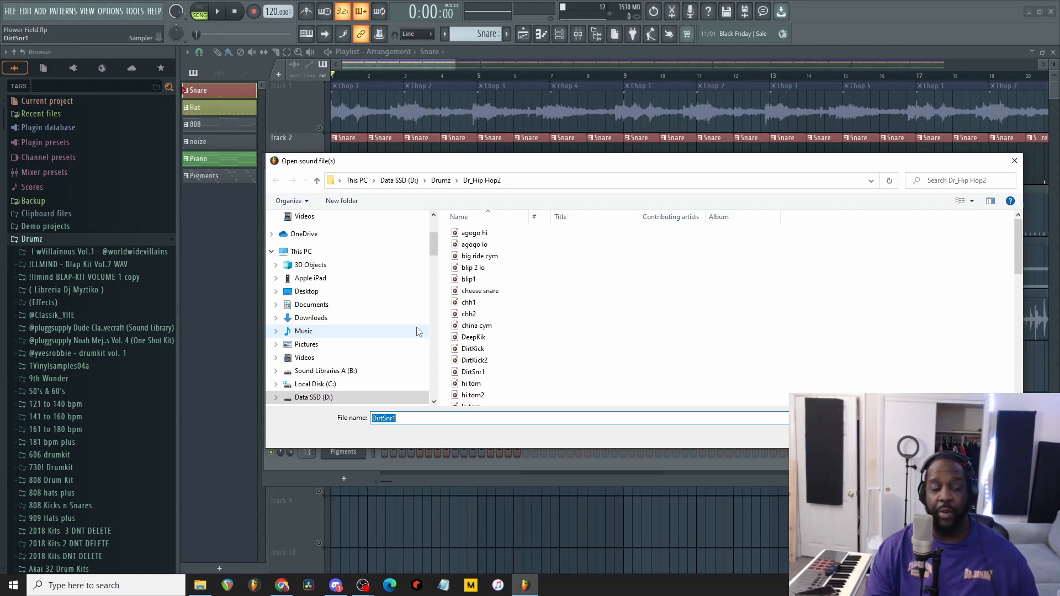
click(1014, 161)
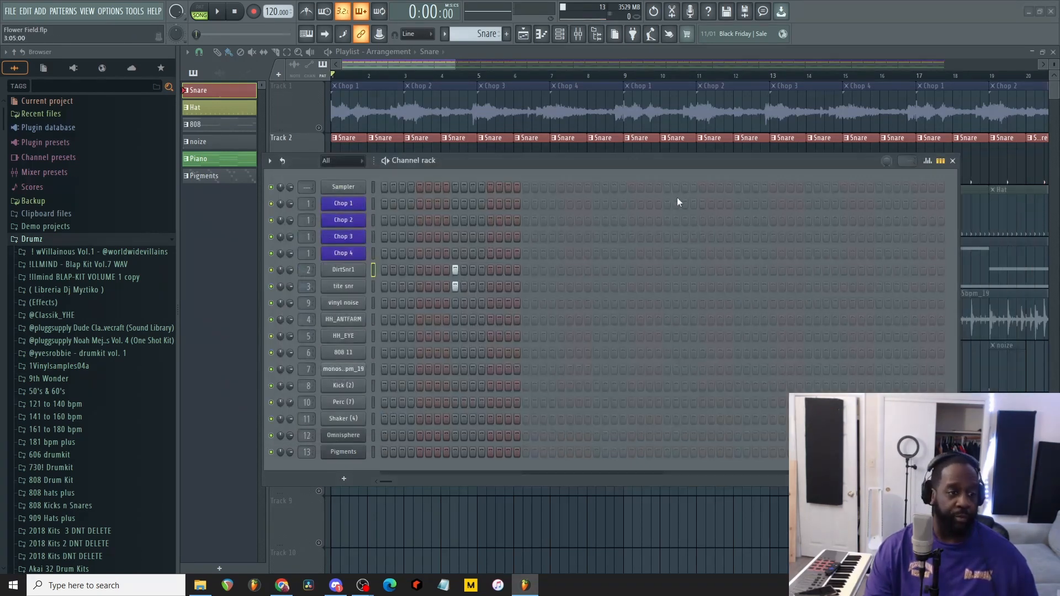
right_click(355, 288)
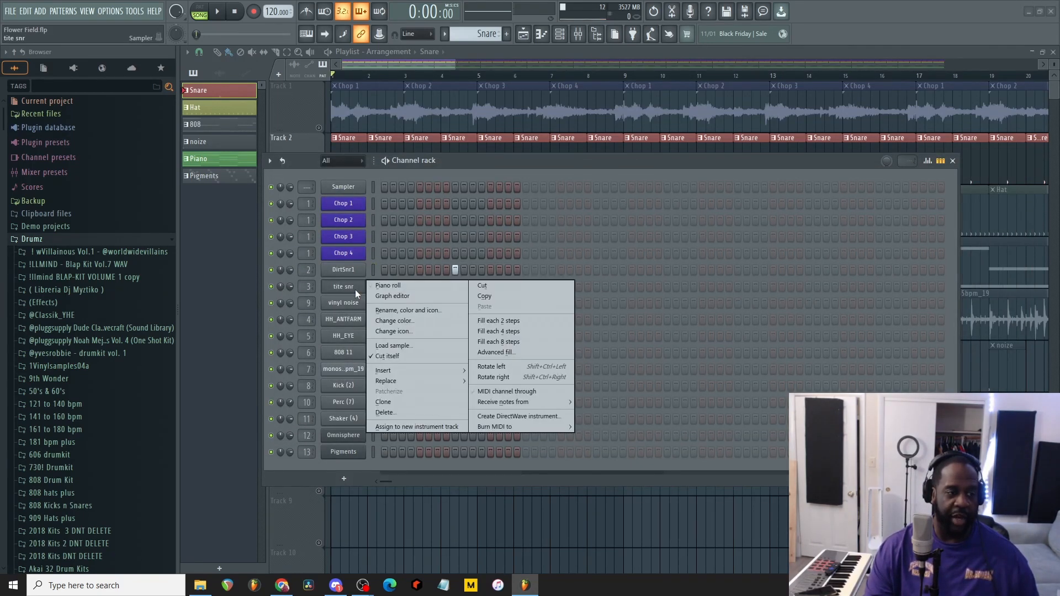
click(387, 346)
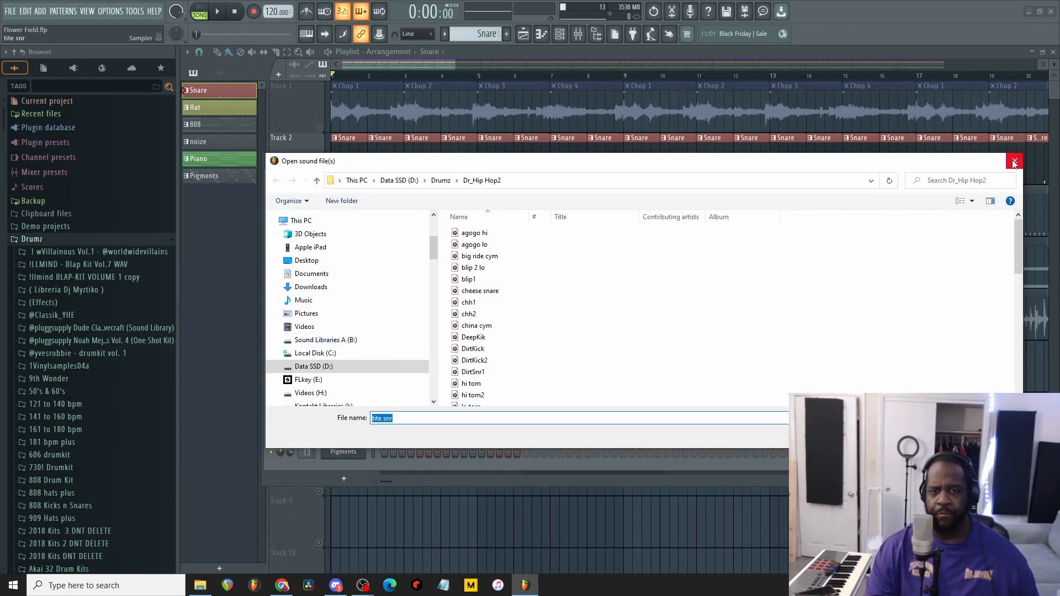
click(1014, 161)
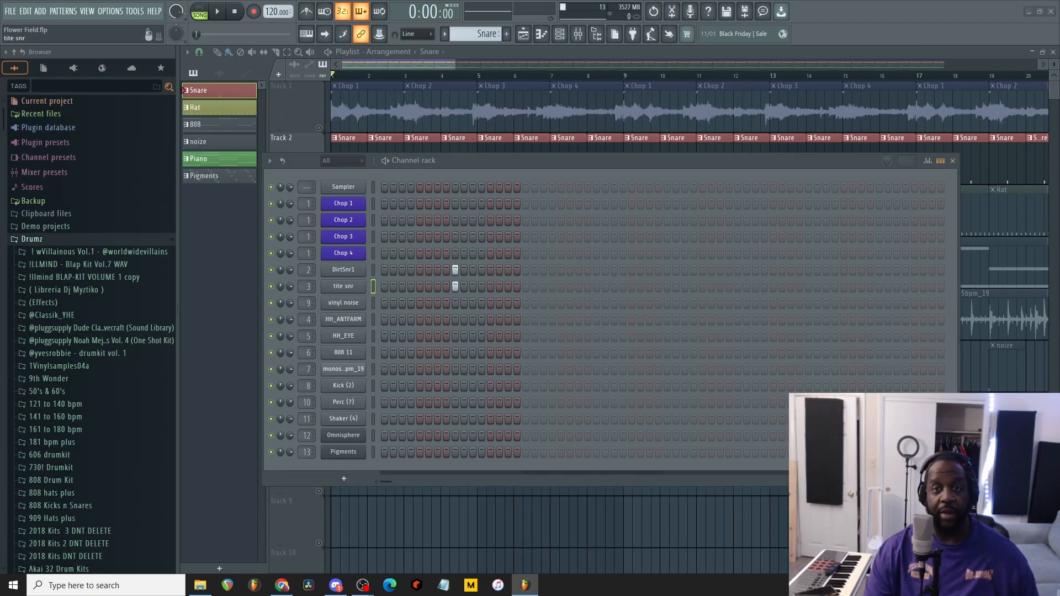
click(953, 162)
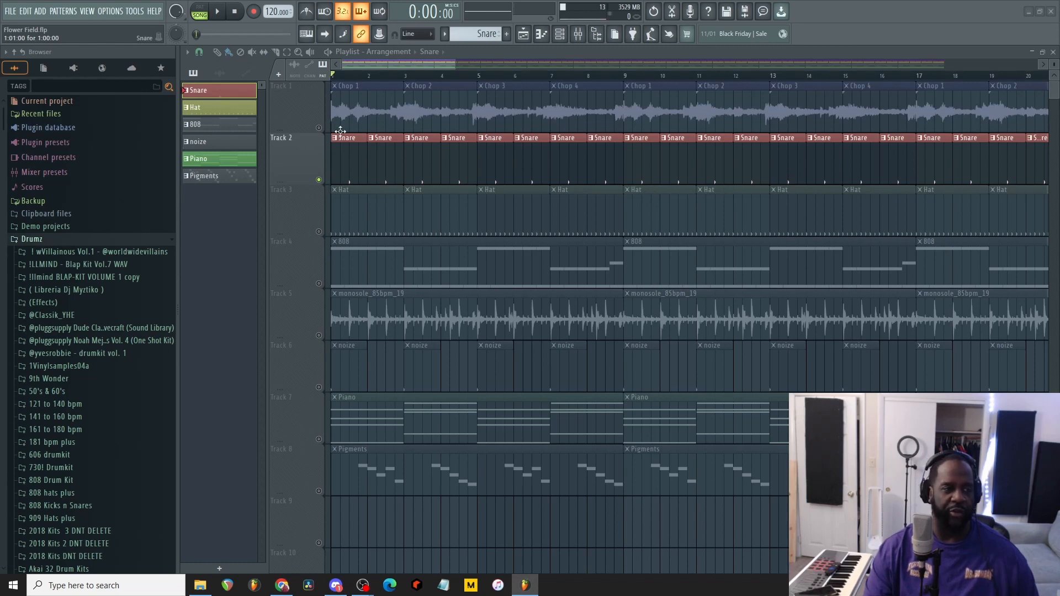
Play back the soloed snare again, review its RC-20 Retro Color effect, and close the plugin
key(space)
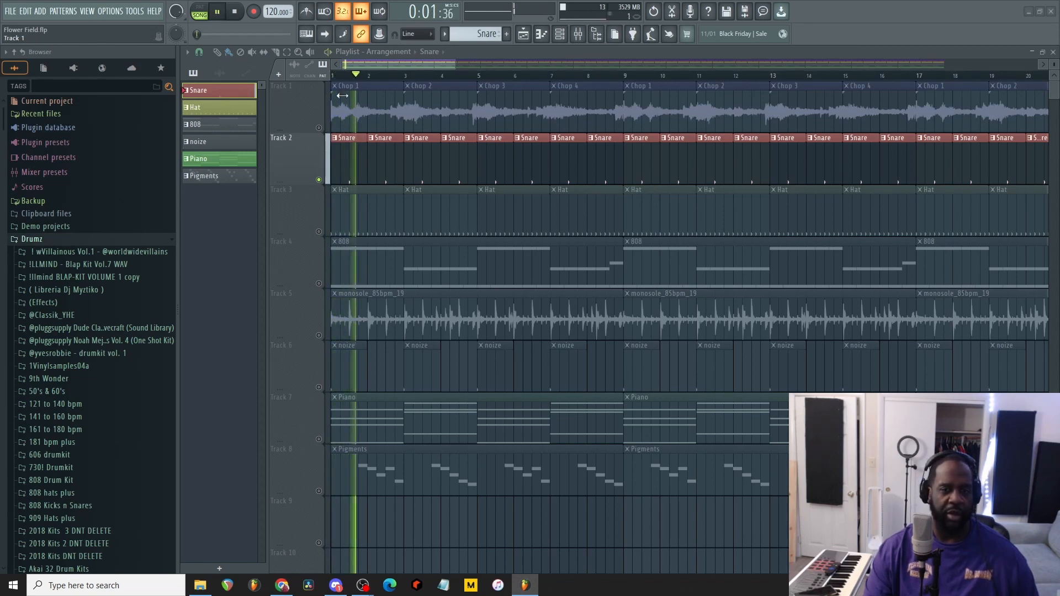
key(space)
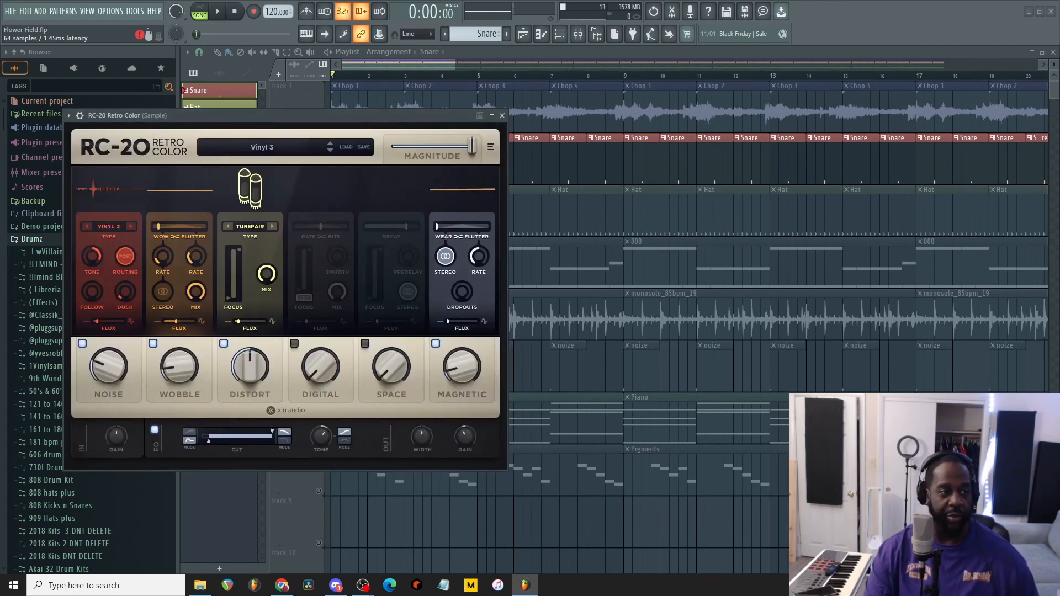
key(Escape)
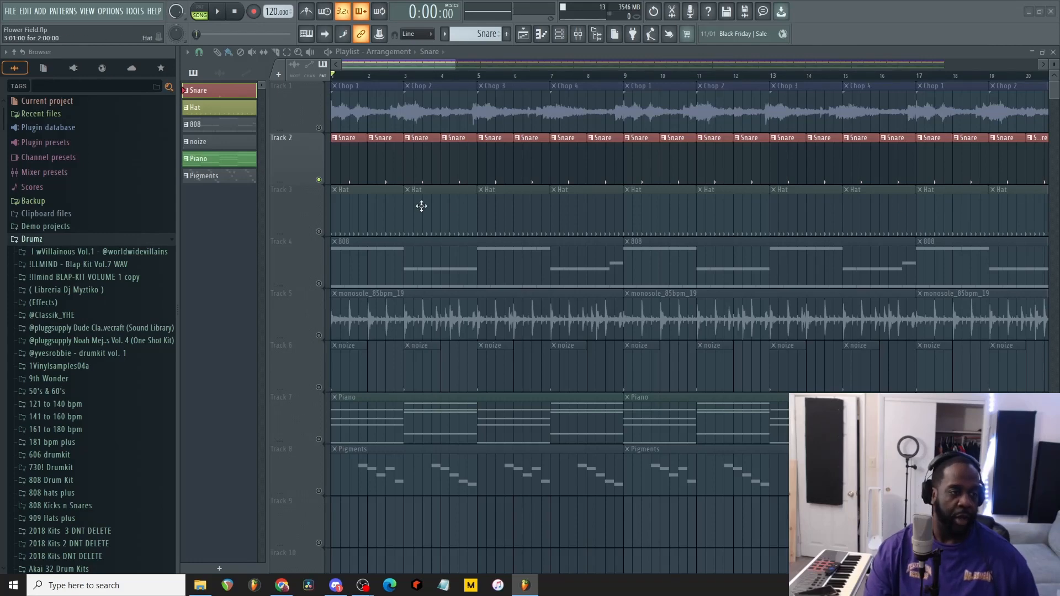
Select the Hat pattern, solo Track 3, and play it back while showing its steps in the Channel rack
click(225, 109)
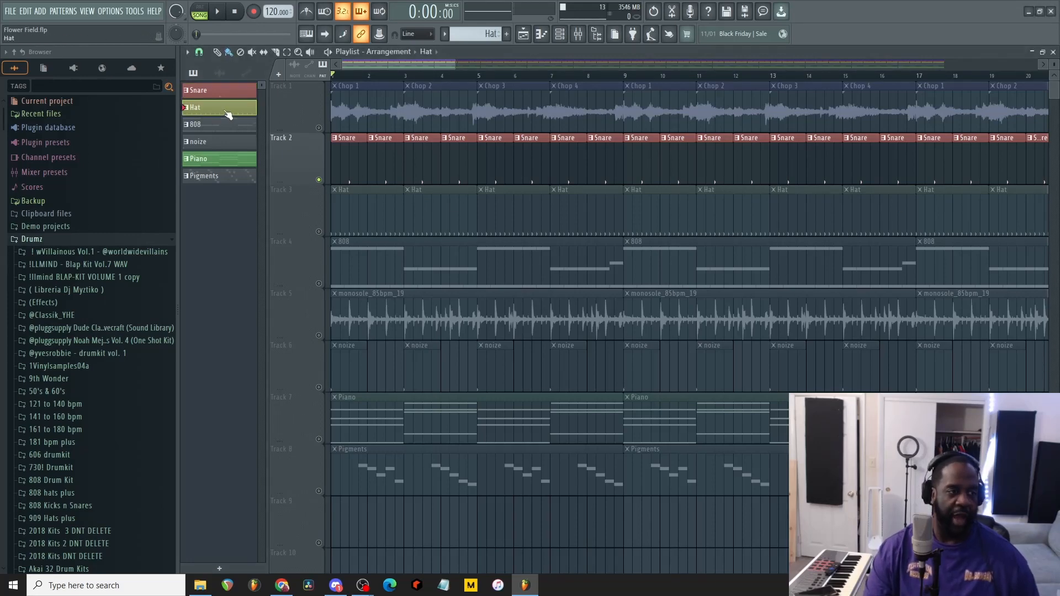
click(320, 232)
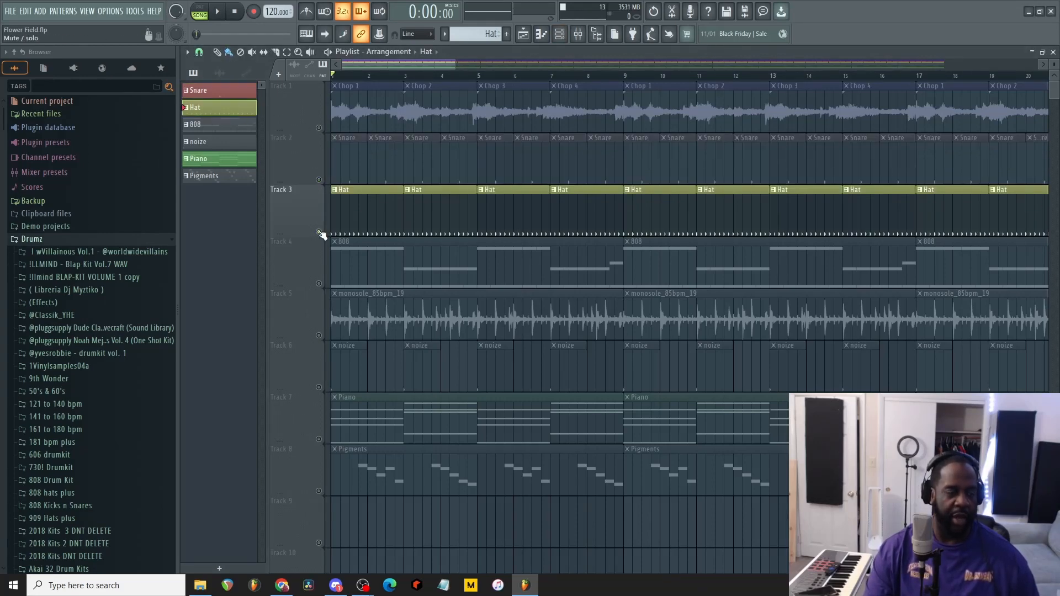
key(space)
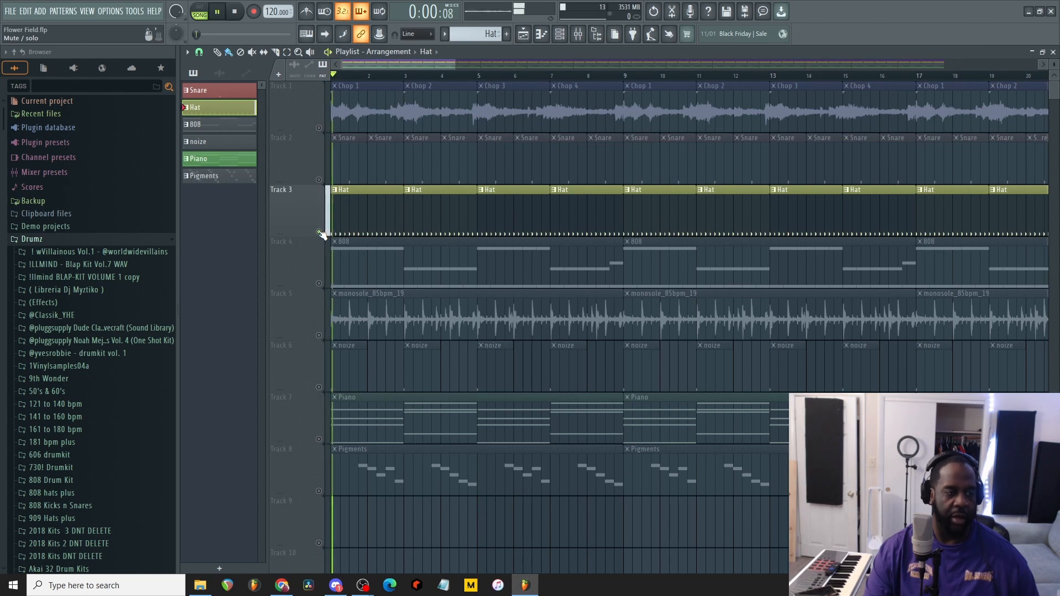
click(560, 35)
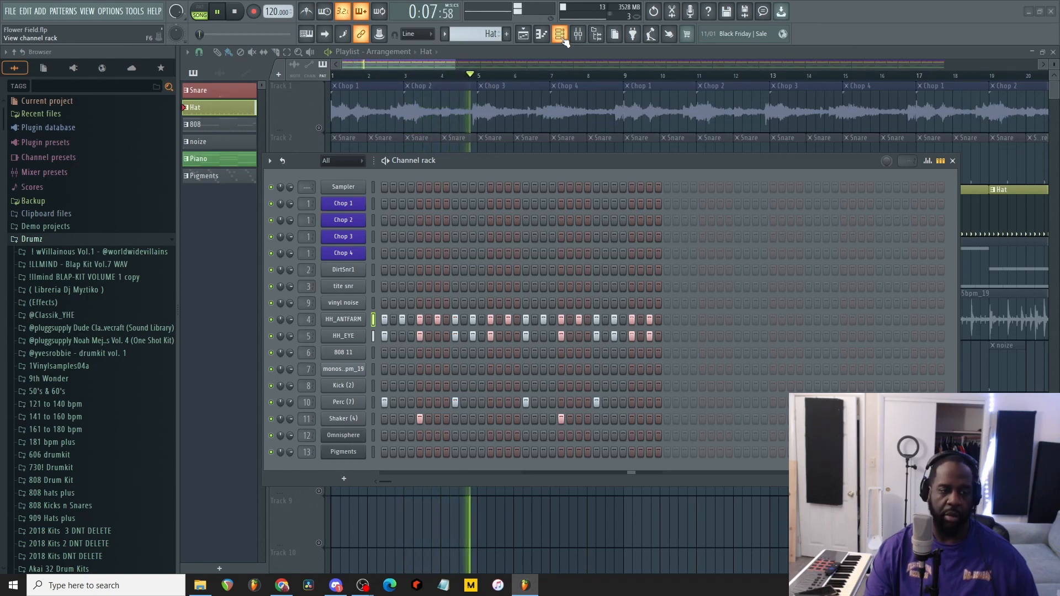
key(space)
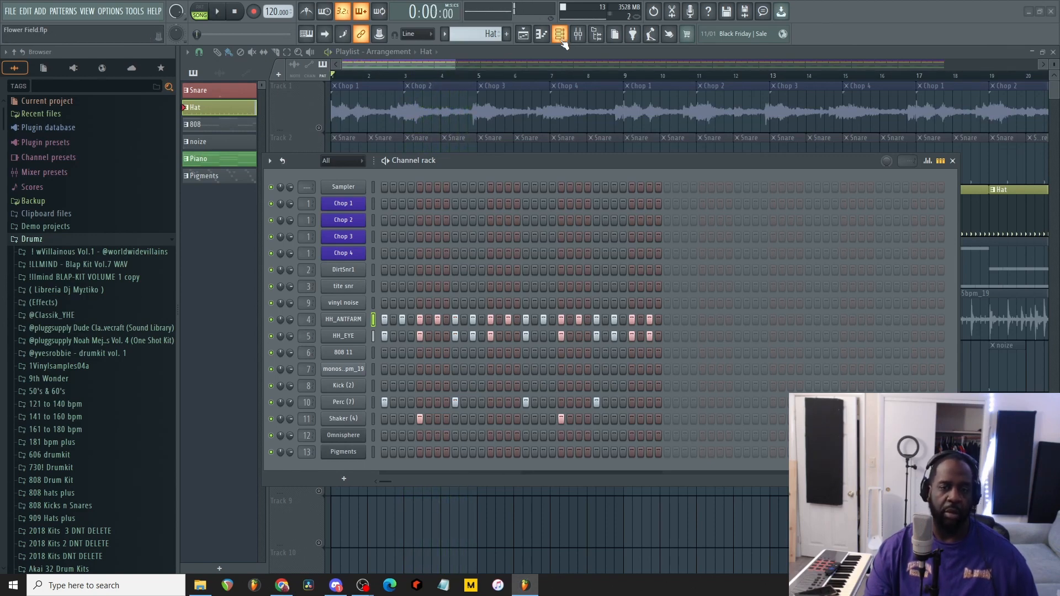
Open the HH_ANTFARM channel settings and check the source folders of the HH_ANTFARM and HH_EYE samples without loading anything
click(362, 319)
right_click(360, 317)
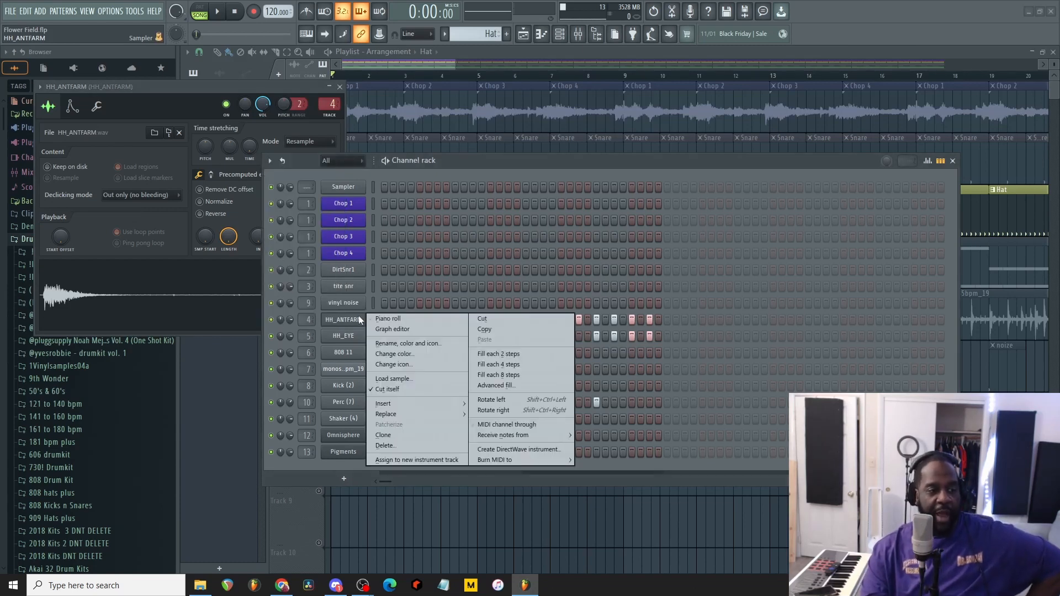
click(420, 380)
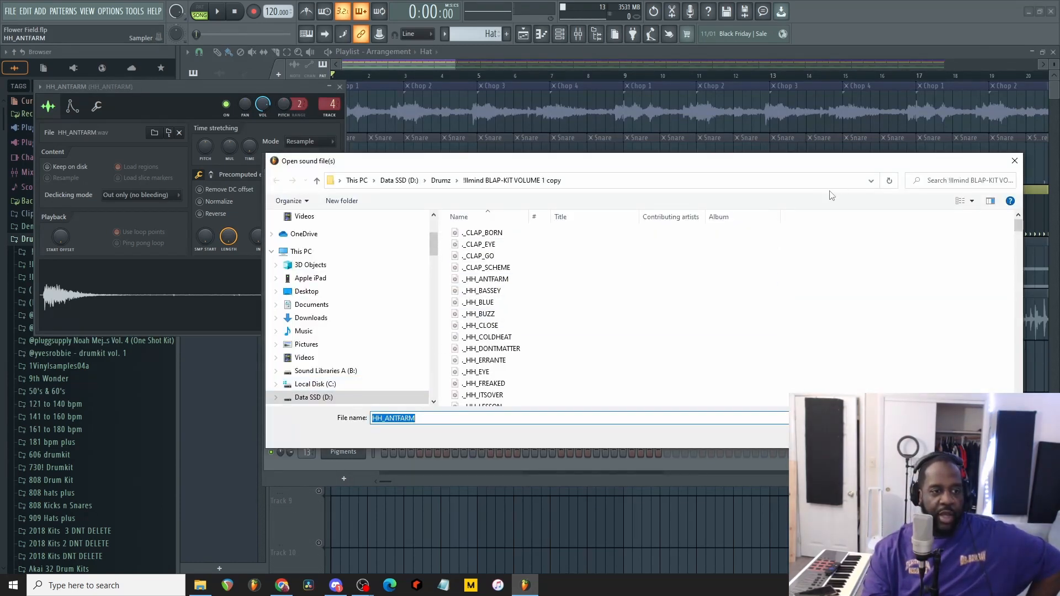
click(1016, 168)
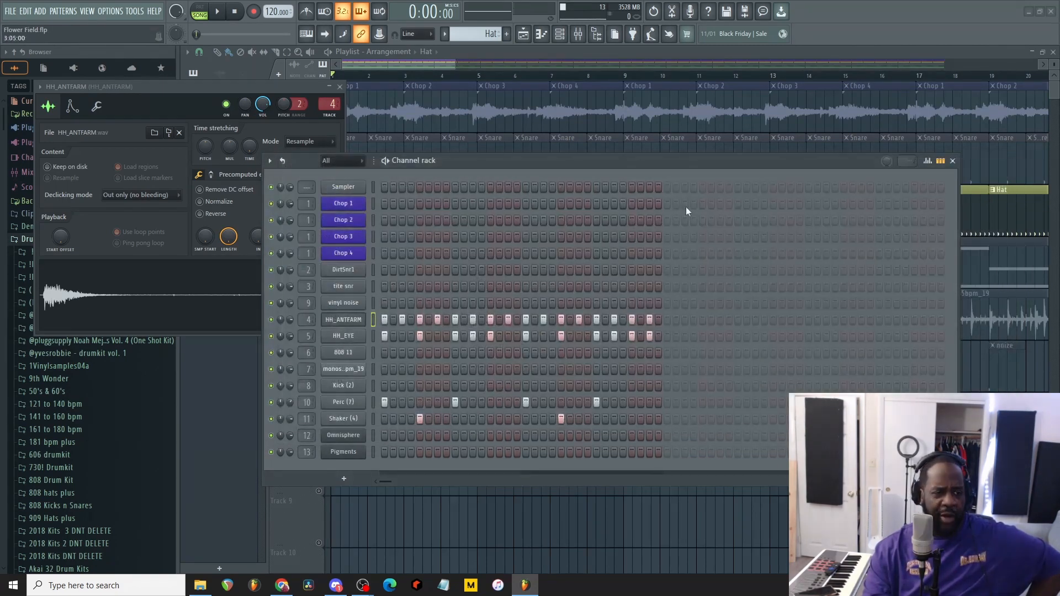
right_click(347, 338)
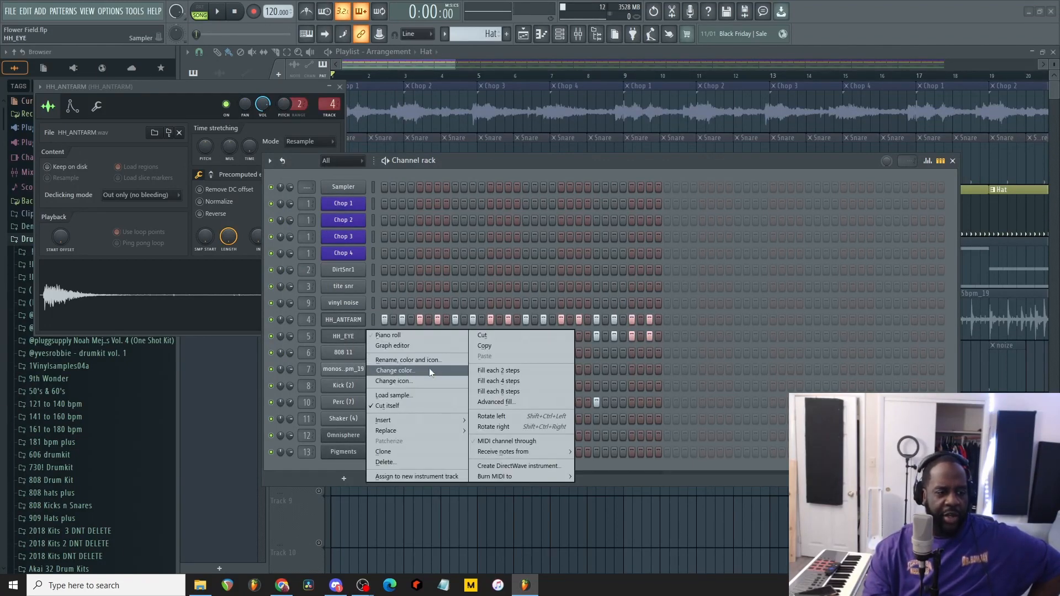
click(425, 398)
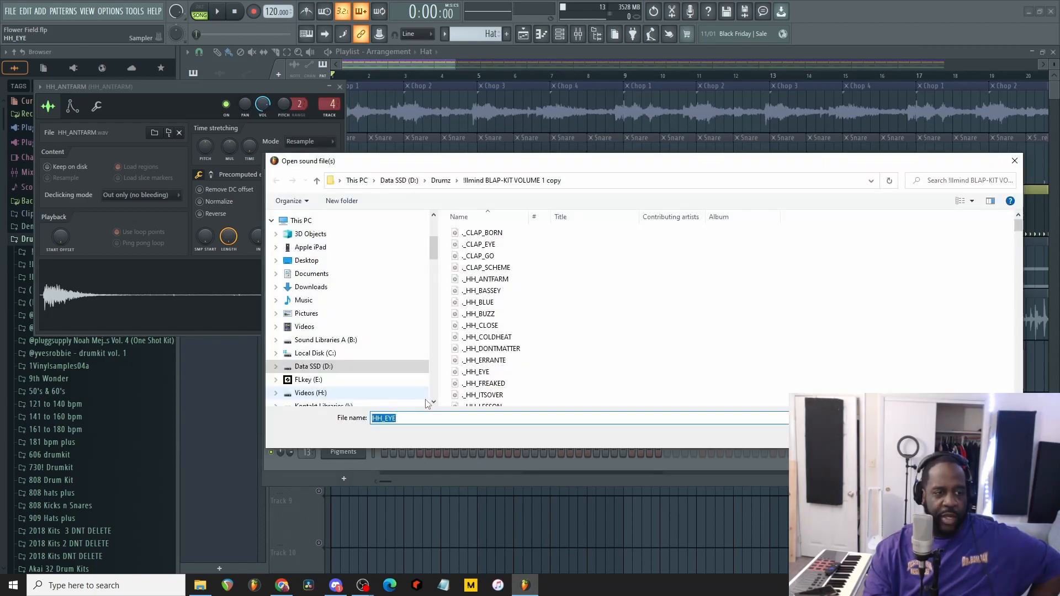
click(1014, 162)
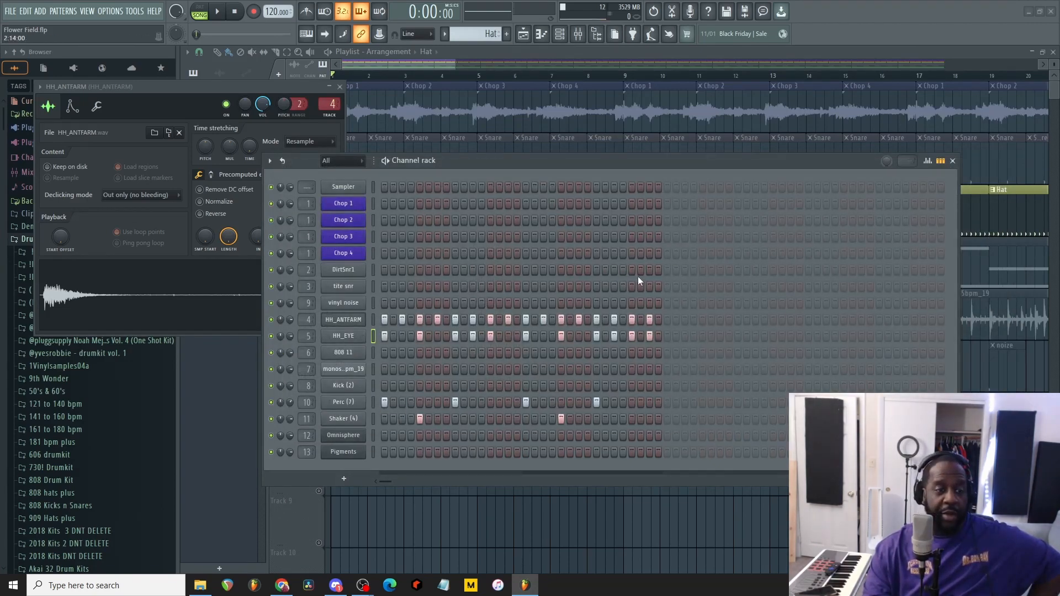
Check the source folders of the Perc (7) and Shaker (4) samples without loading anything
right_click(348, 407)
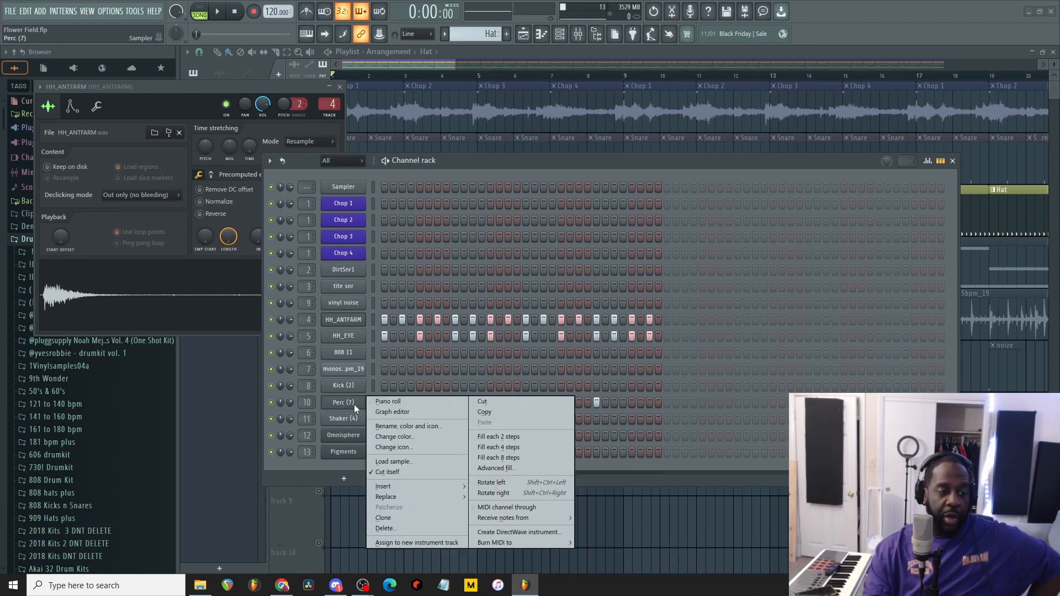
click(420, 459)
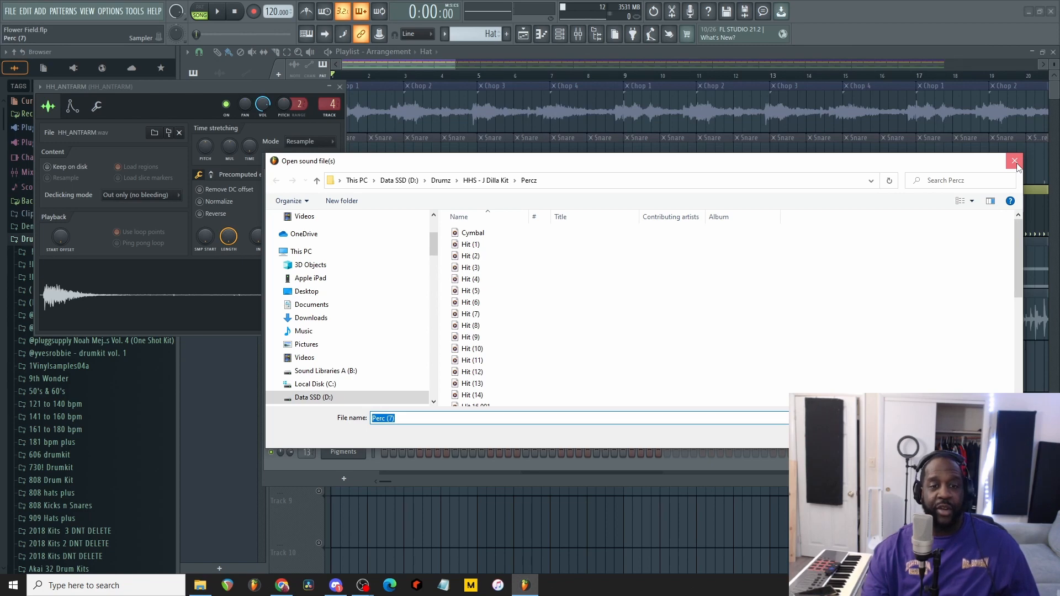
click(1014, 162)
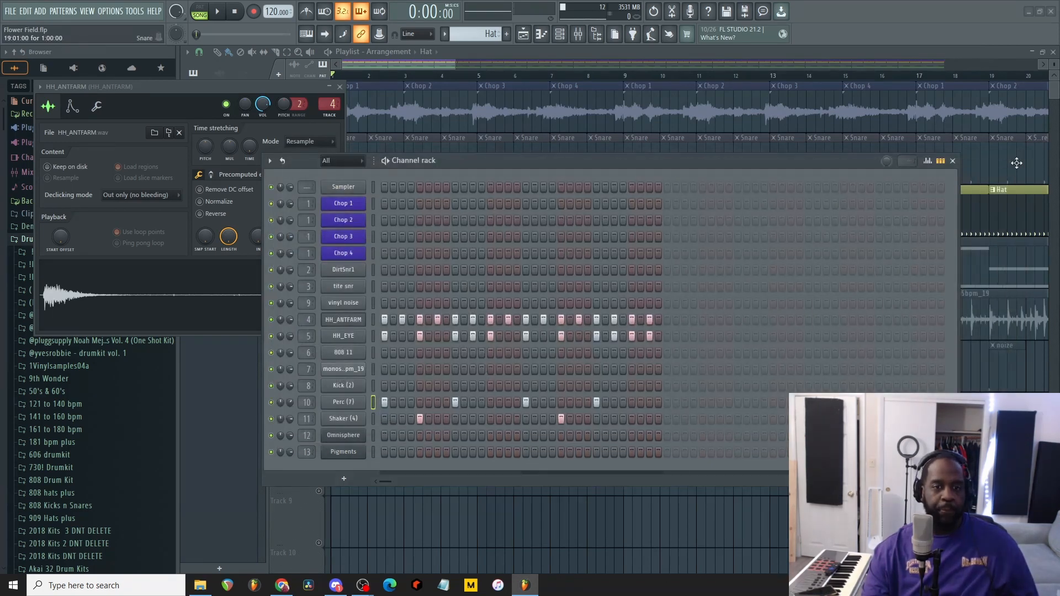
right_click(349, 423)
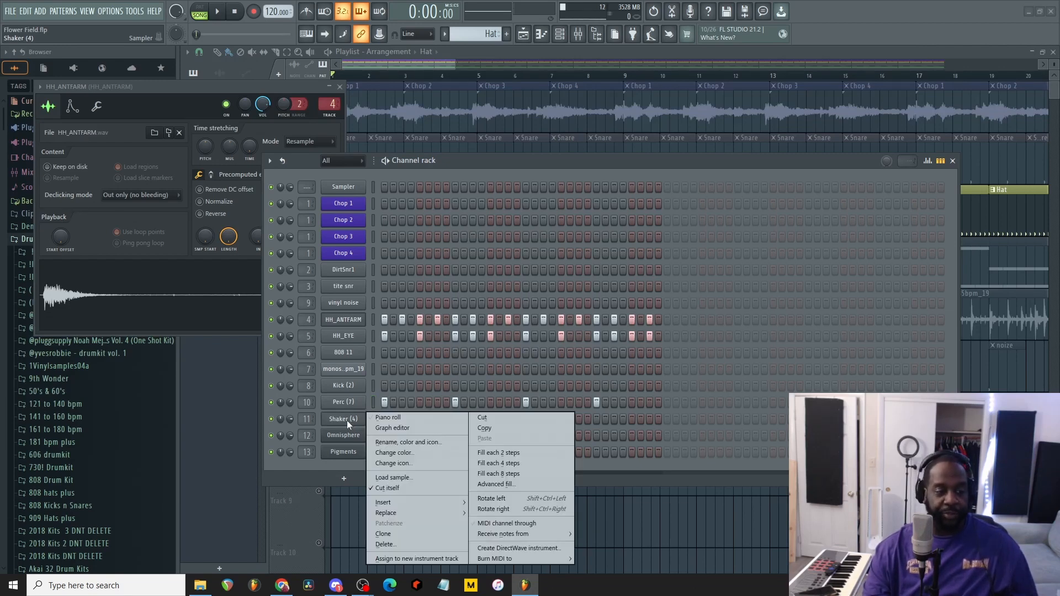
click(420, 477)
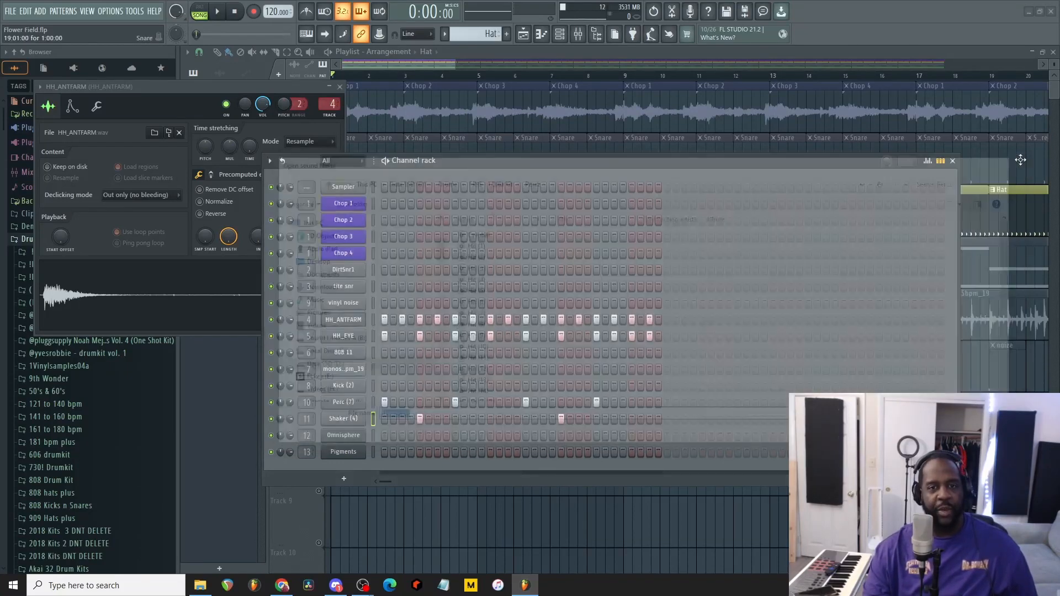
click(1019, 161)
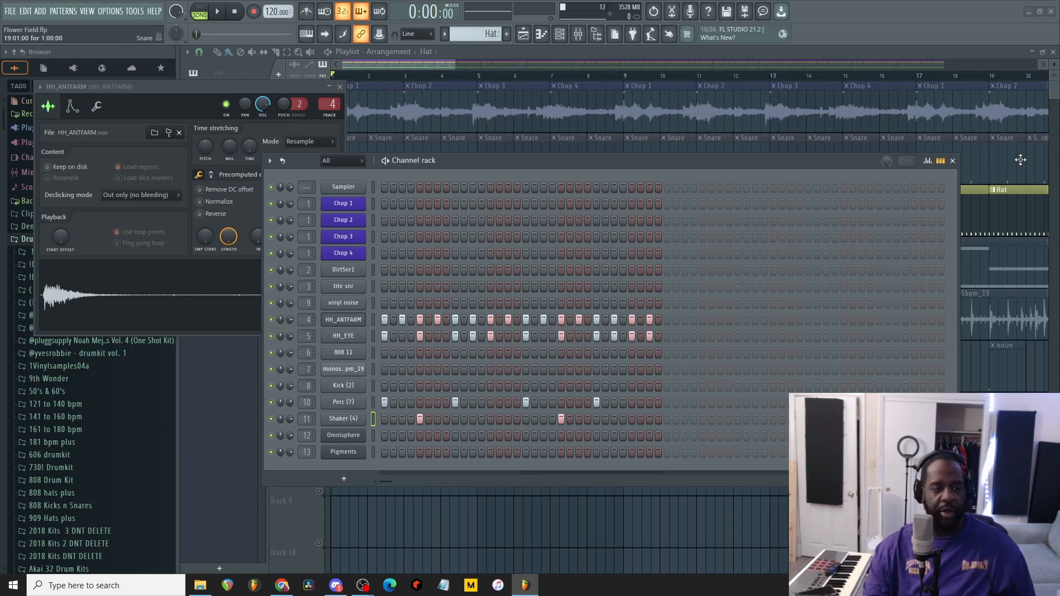
Play back the soloed hats briefly, and close the Channel rack and the HH_ANTFARM sampler window
key(space)
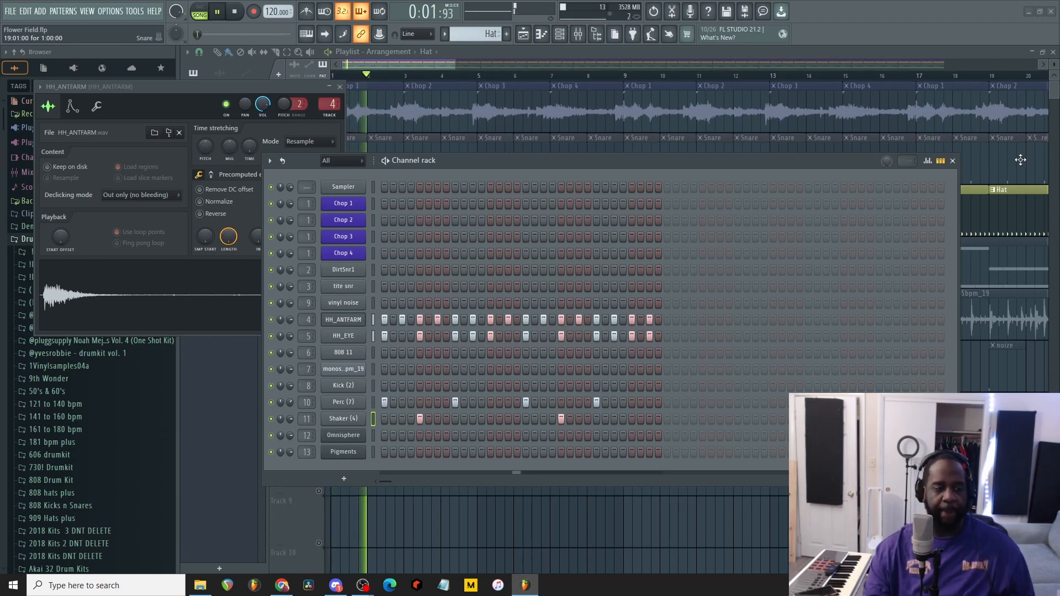
key(space)
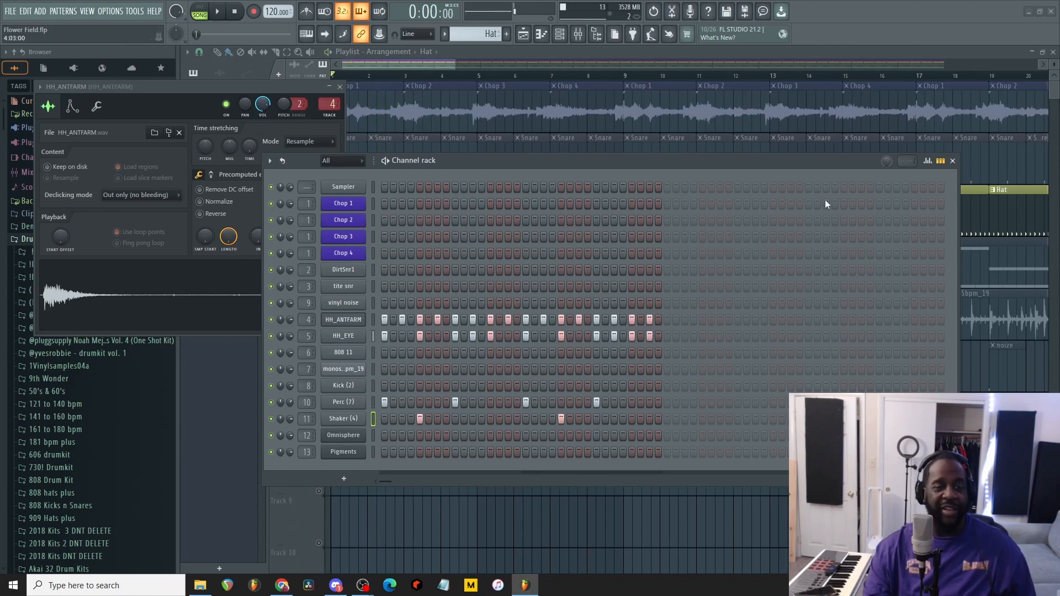
click(952, 161)
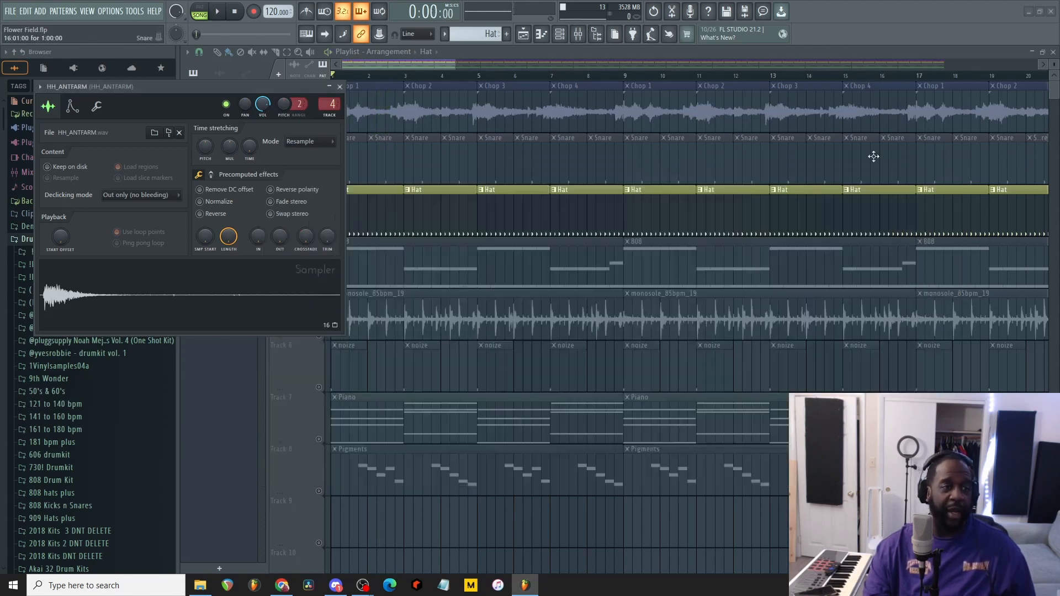
click(339, 86)
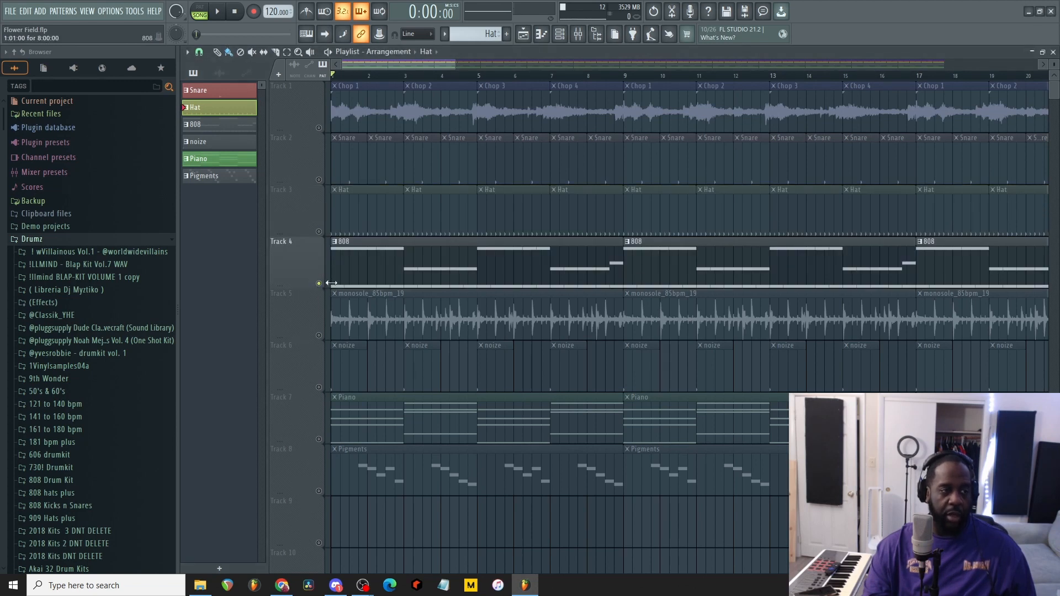
Solo Track 4 and play it back with the 808 pattern selected and its notes shown in the Channel rack
key(space)
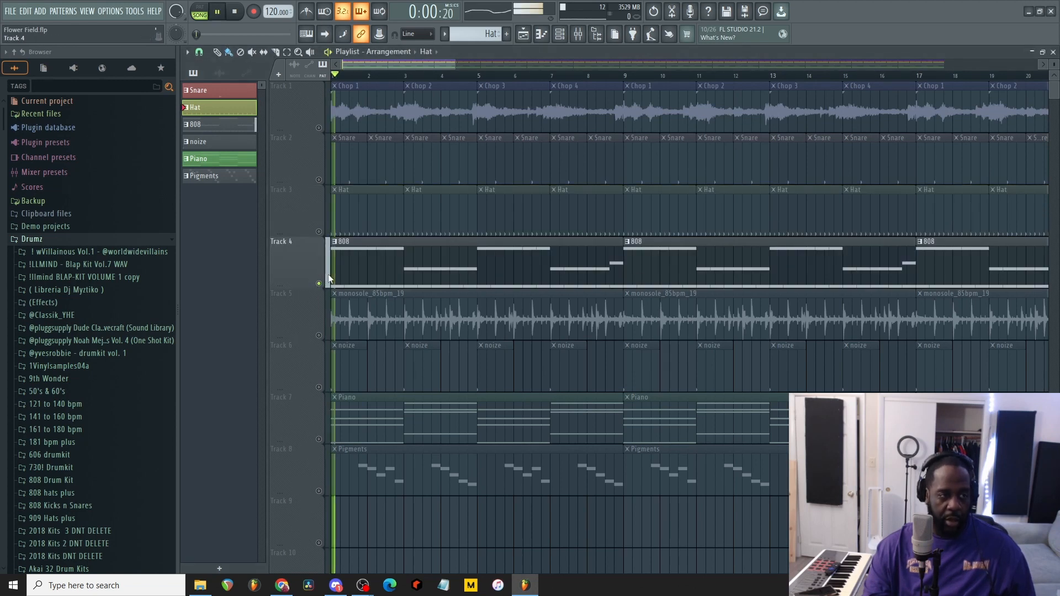
click(239, 128)
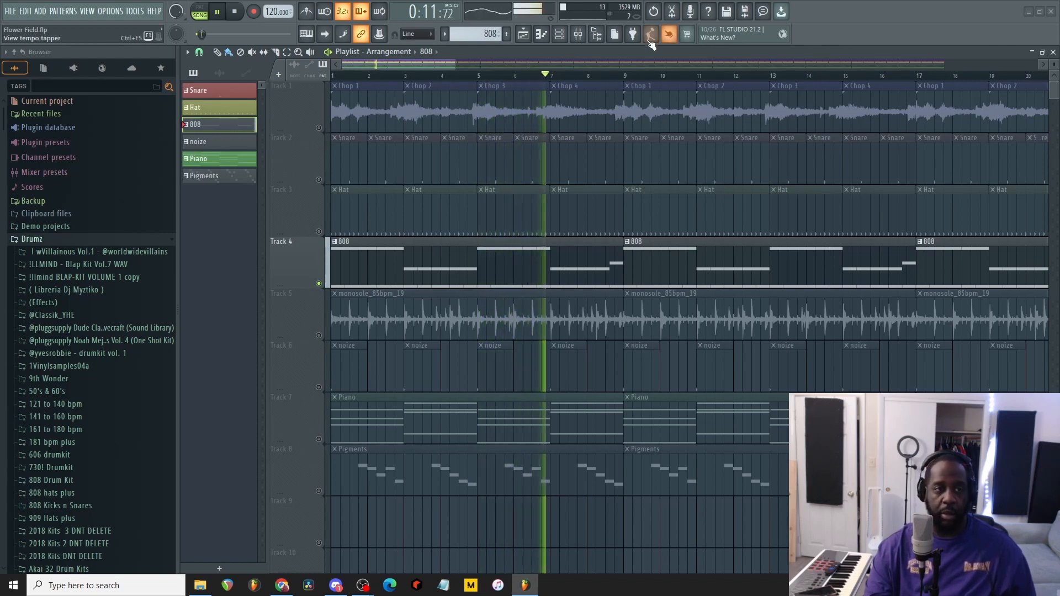
click(562, 39)
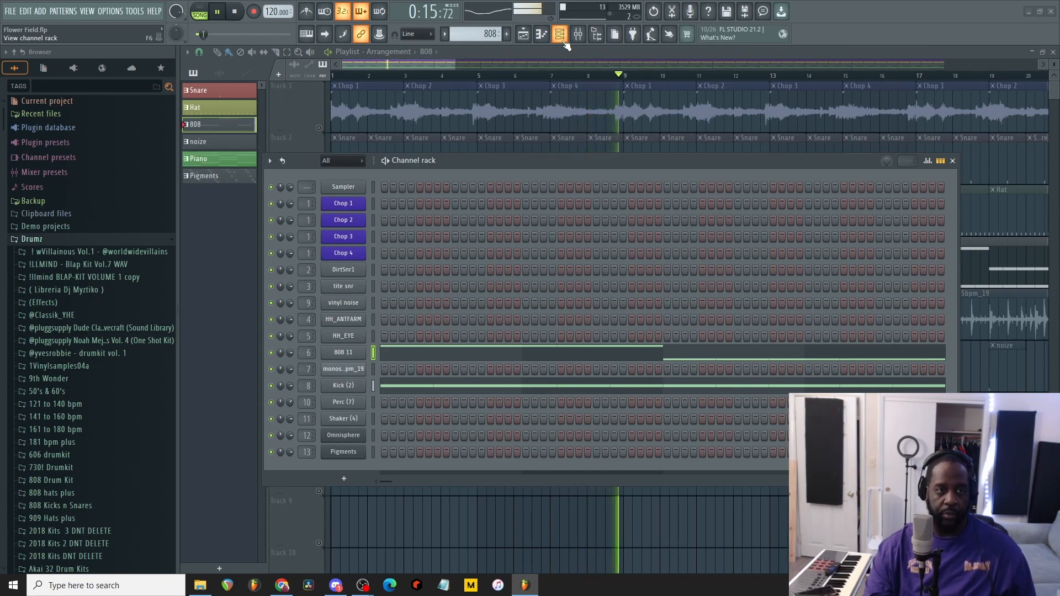
key(space)
Check the source folder of the 808 11 sample and review its CamelCrusher and FabFilter Pro-Q 3 effects
right_click(337, 355)
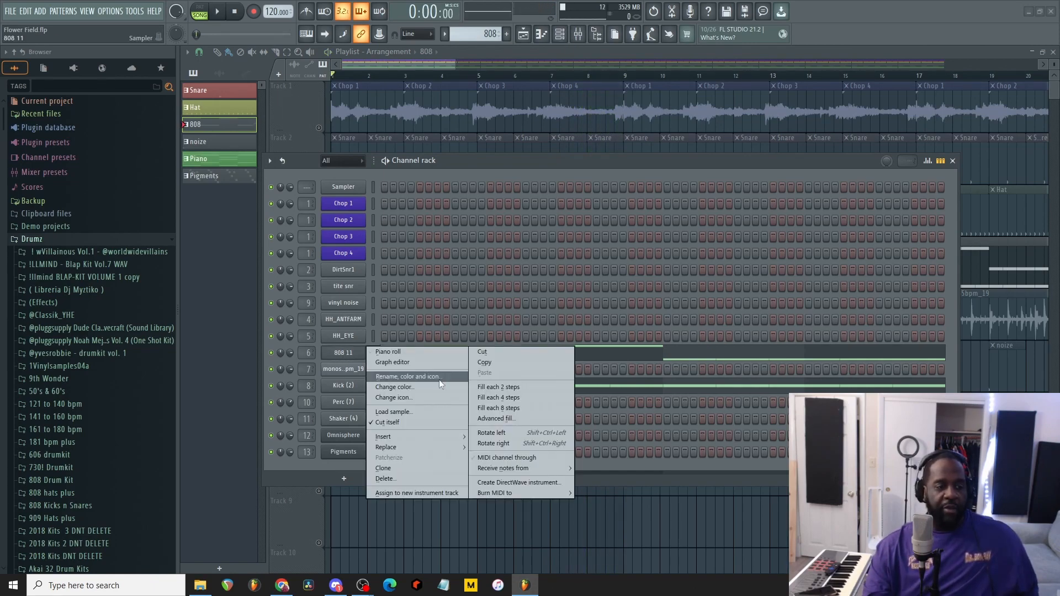
click(427, 412)
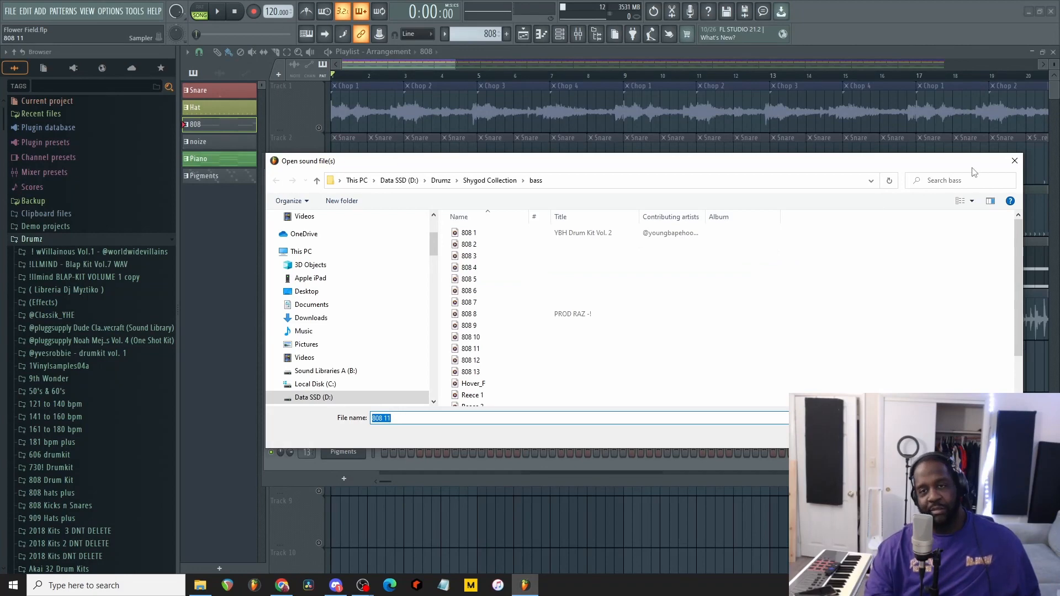
click(1013, 161)
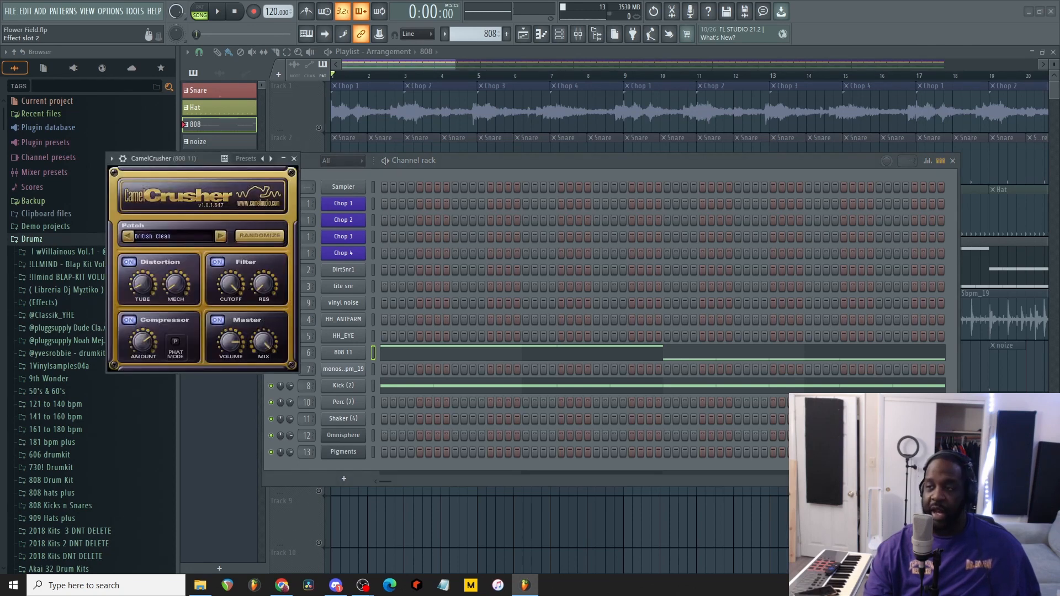
key(Escape)
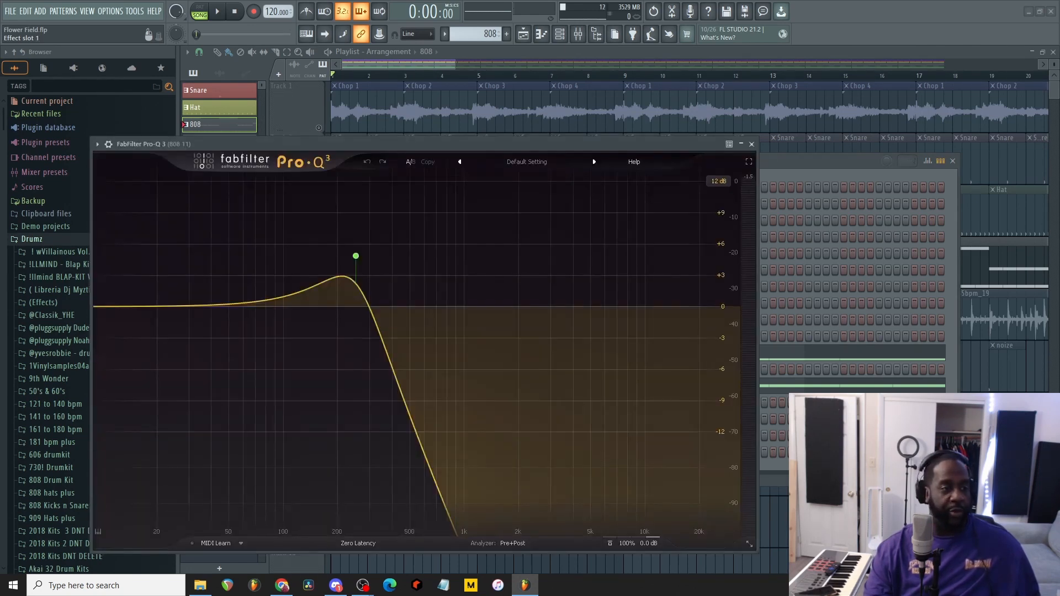
mouse_move(350, 267)
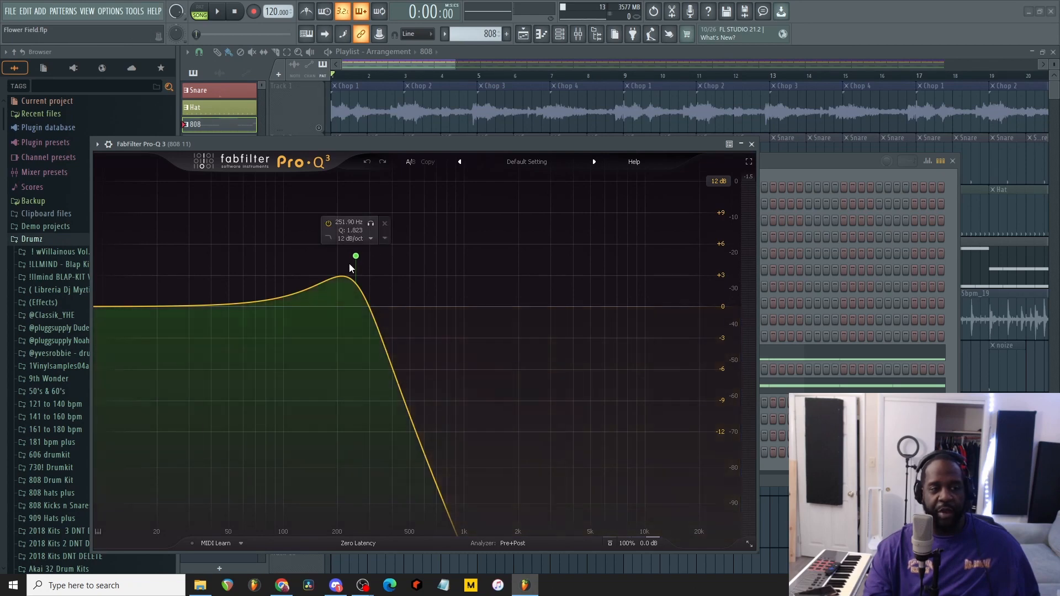
click(751, 145)
Check the source folder of the Kick (2) sample without loading anything
right_click(354, 386)
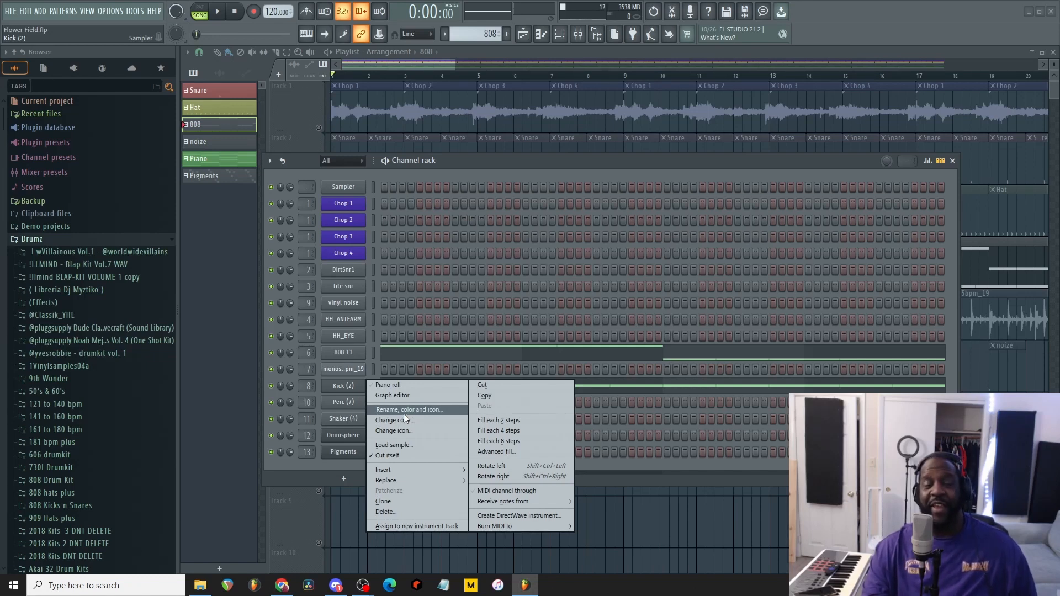
click(409, 442)
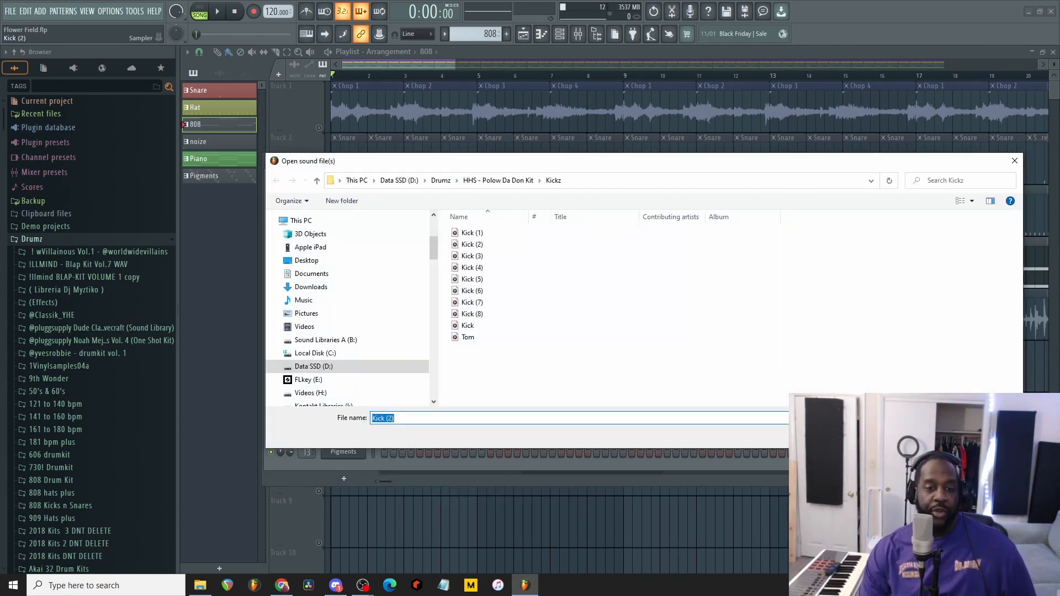
key(Escape)
Select the noize pattern, switch playback to pattern mode, and audition the vinyl noise
click(227, 145)
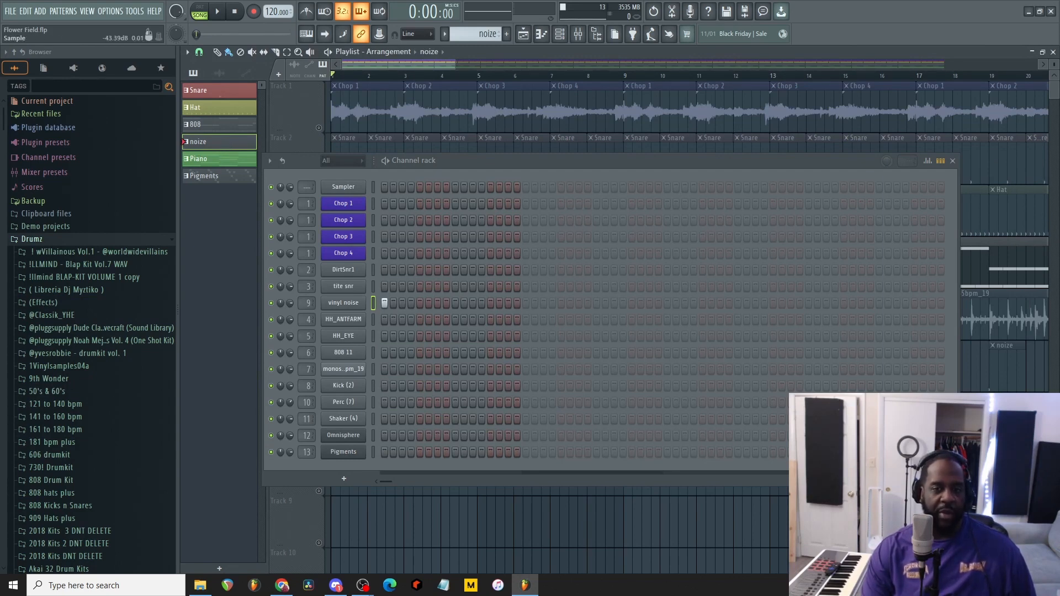
click(199, 21)
key(space)
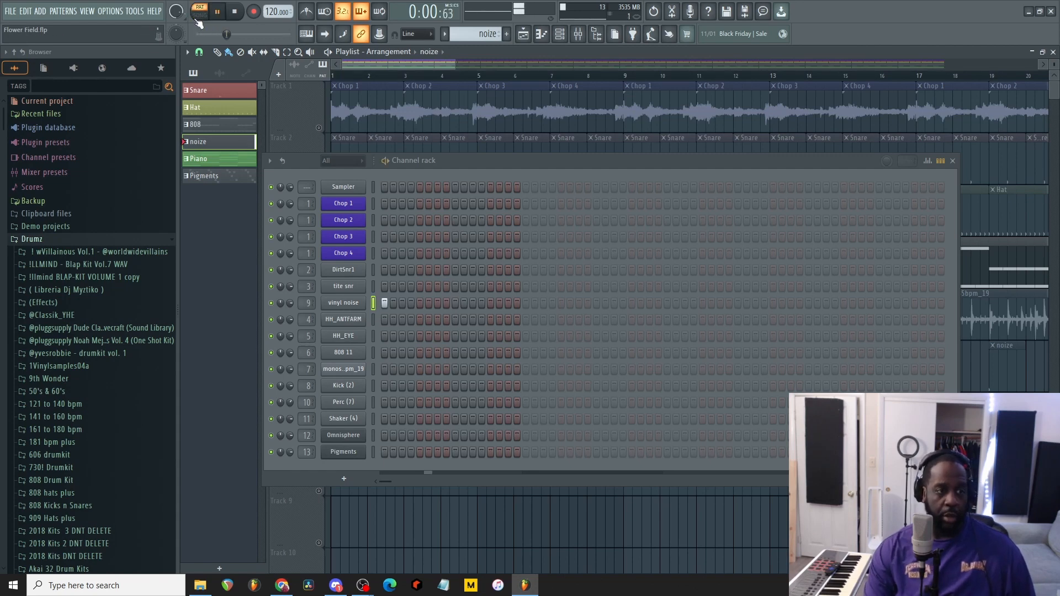
key(space)
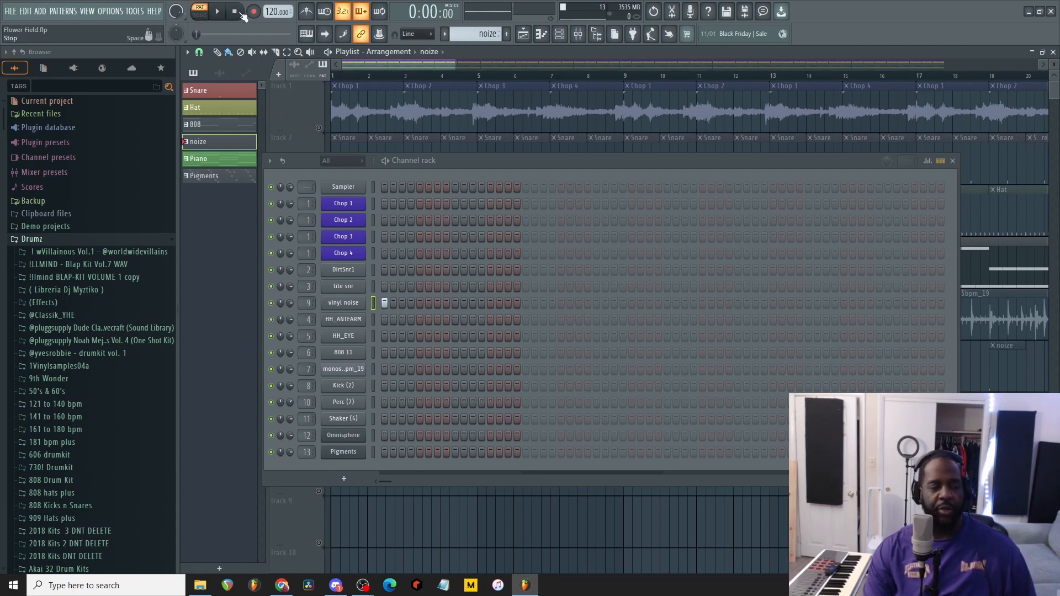
Select the Piano pattern, show its Omnisphere Keyscape Celeste patch, play the pattern back, and close the plugin
click(234, 160)
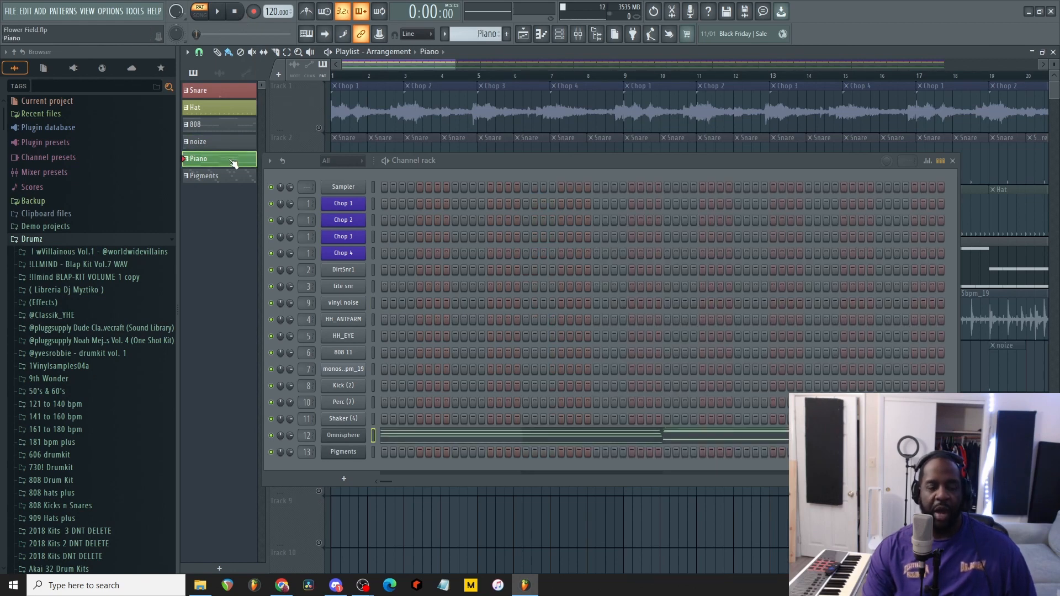
click(334, 436)
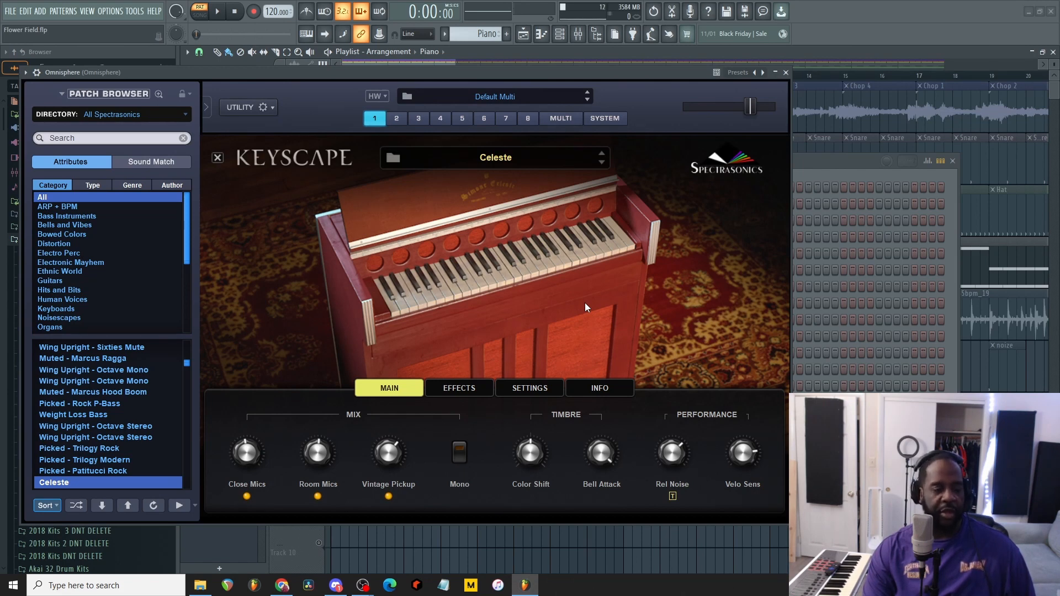
key(space)
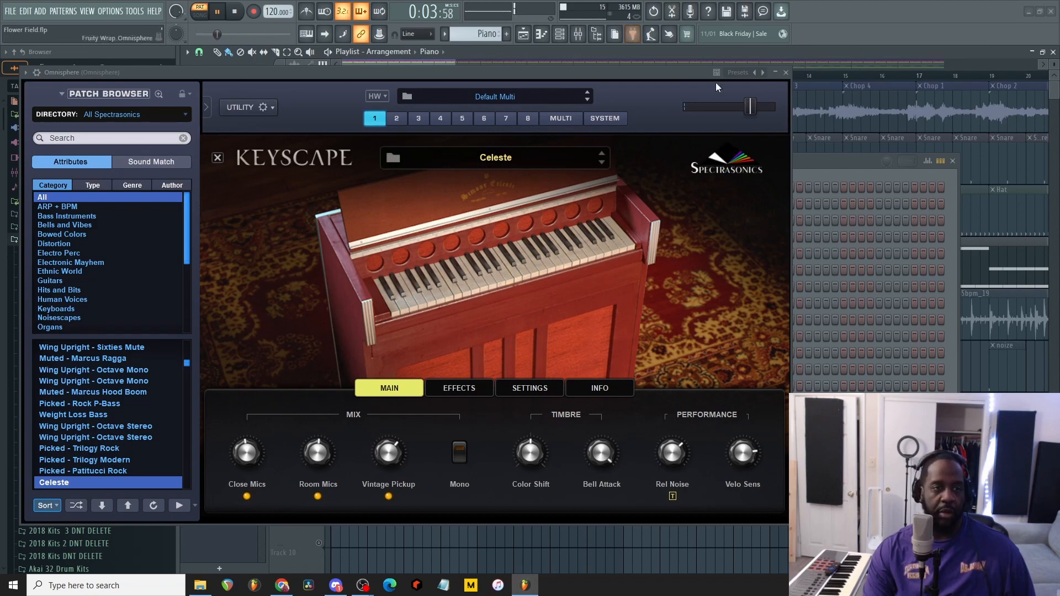
click(786, 72)
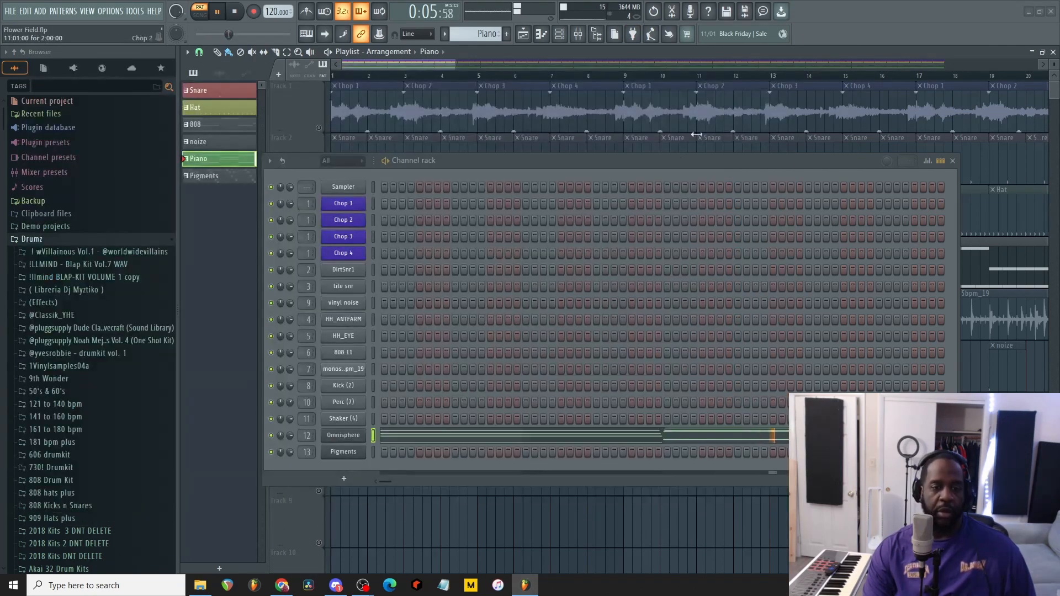
key(space)
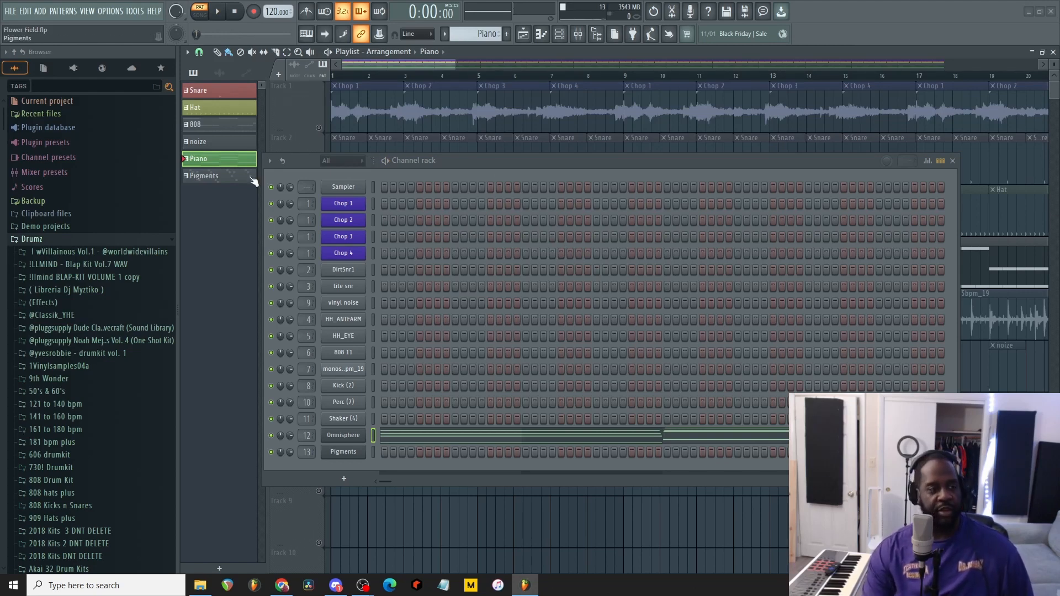
Select the Pigments pattern and play it back in pattern mode
click(252, 177)
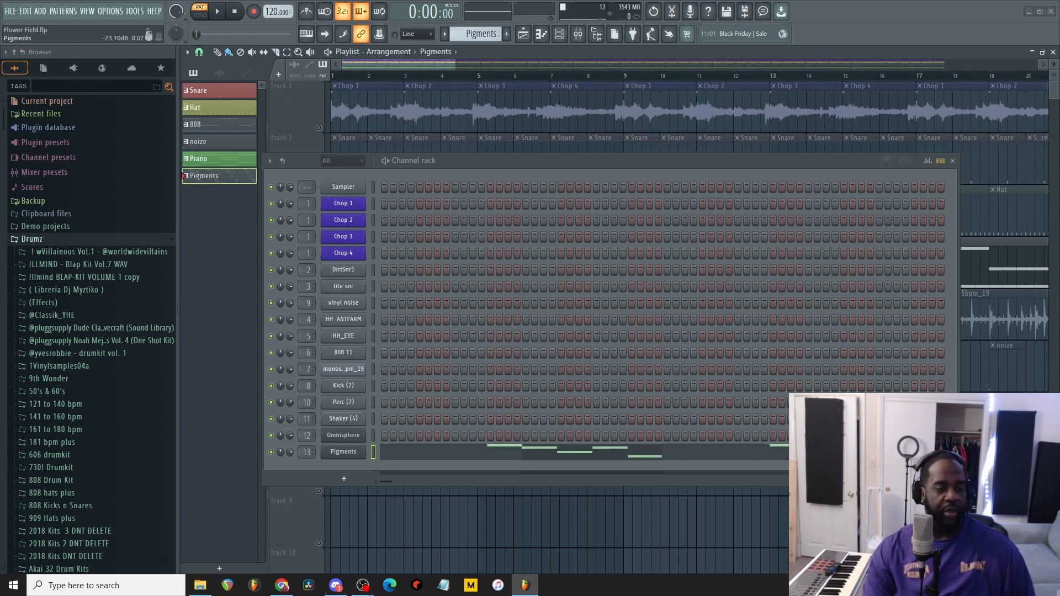
key(space)
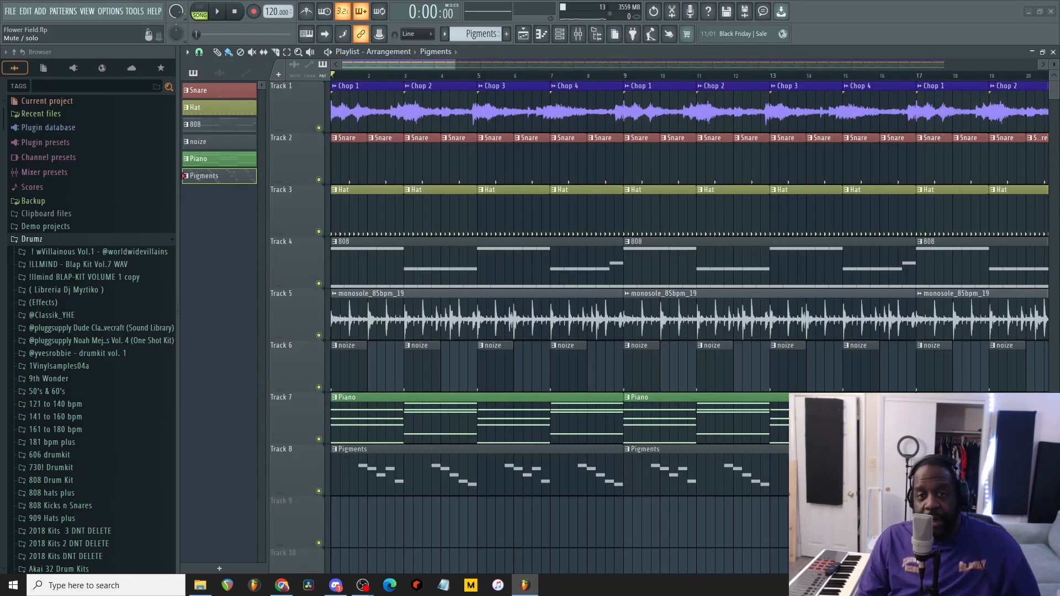
Play back the full arrangement in song mode with Tracks 1 to 8 unmuted, and stop playback
key(space)
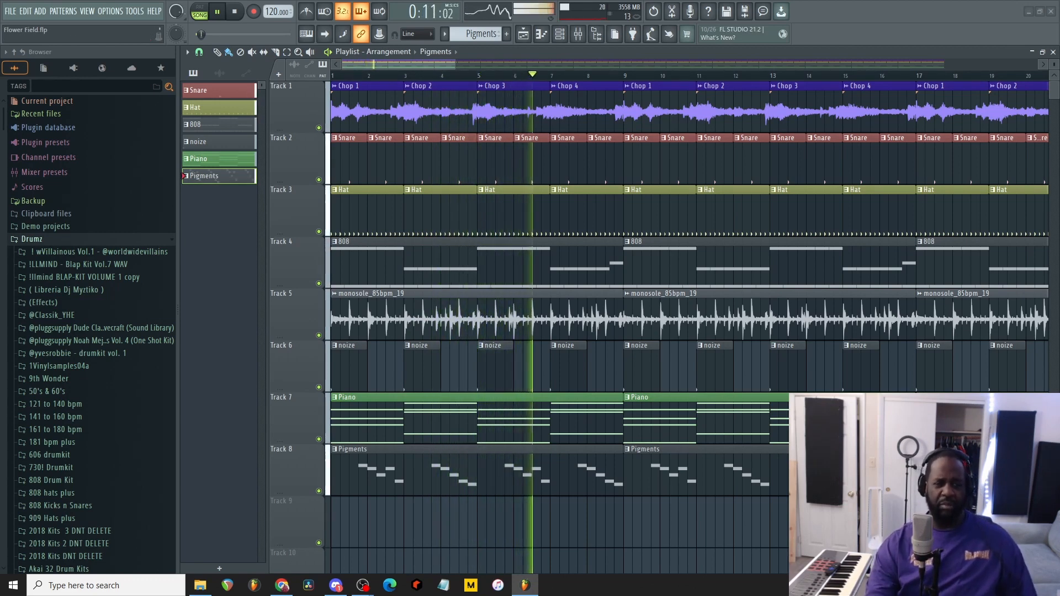
scroll(741, 533, down, 5)
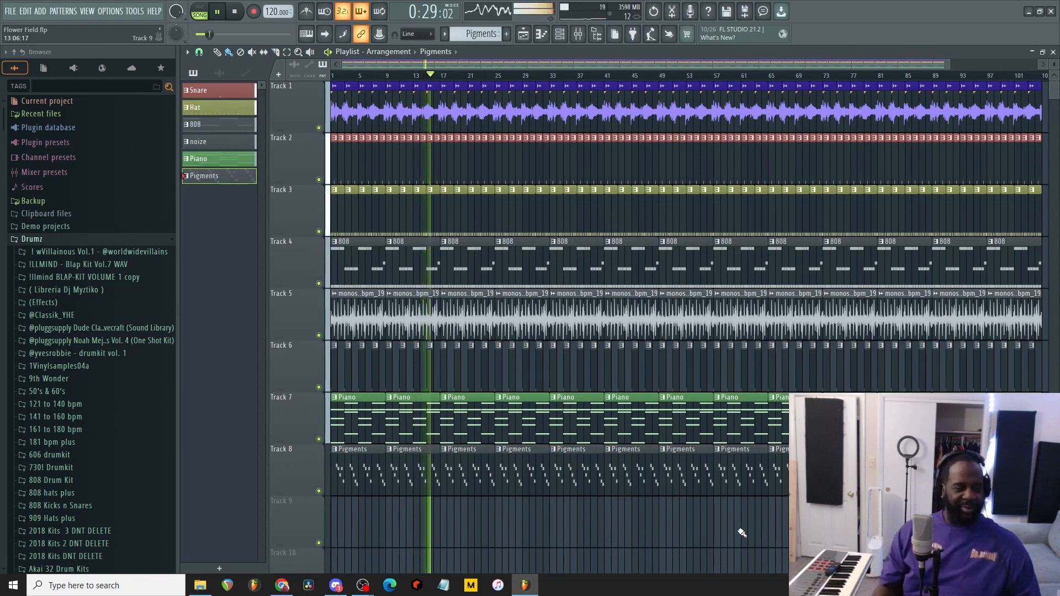
key(space)
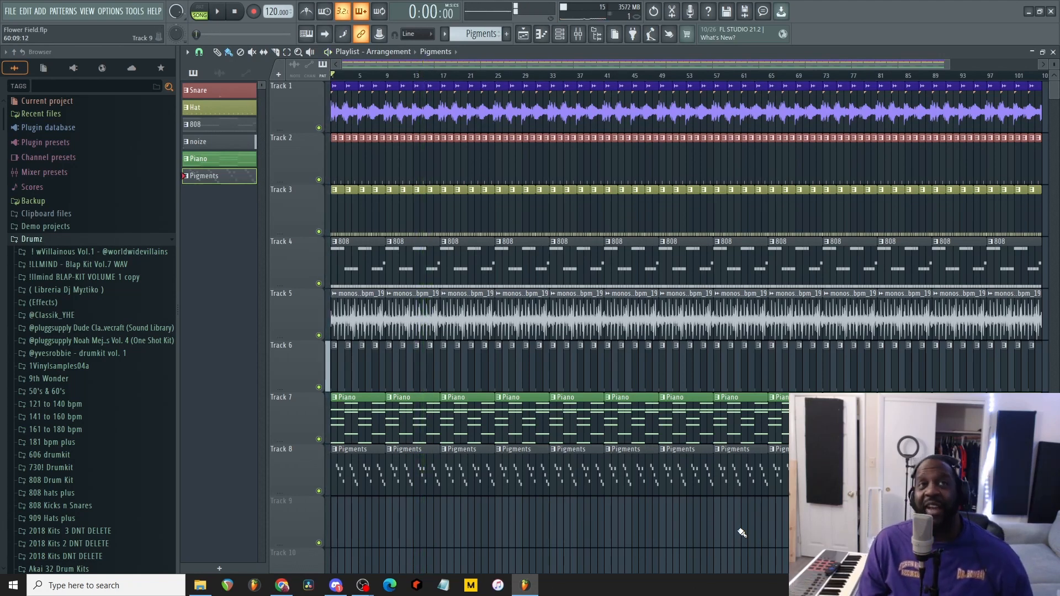